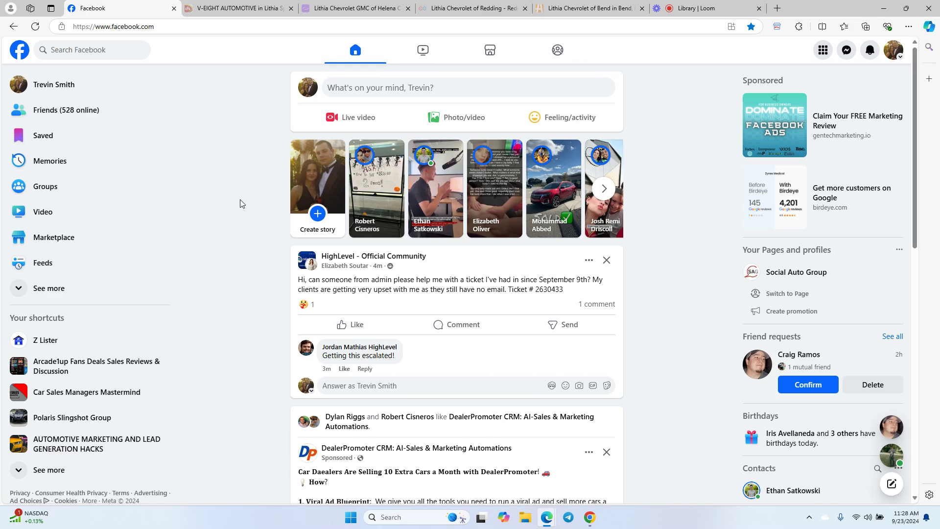
# - Open About Microsoft Edge from Help and feedback to confirm Edge is up to date
pyautogui.click(909, 27)
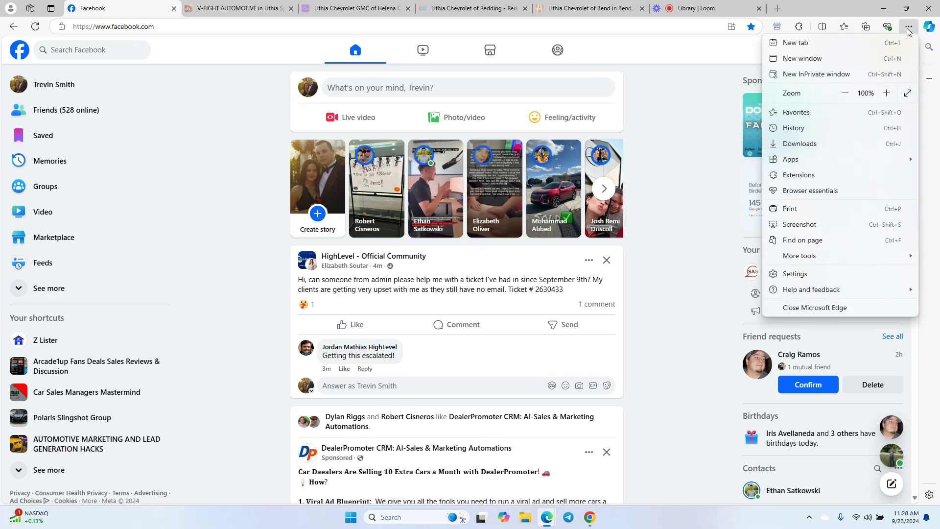
pyautogui.moveTo(828, 289)
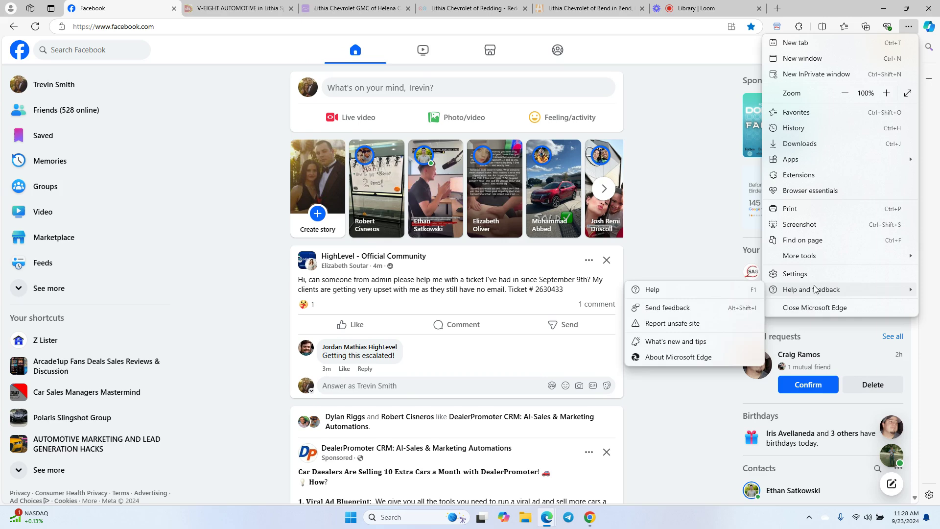
pyautogui.click(692, 358)
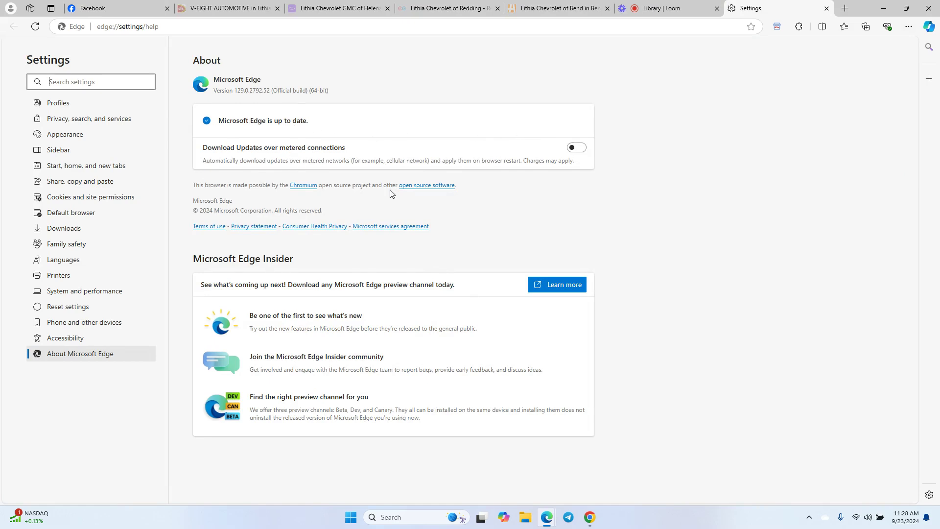
# - Close the Edge Settings tab, return to Facebook, and switch to the Chrome window
pyautogui.click(167, 6)
pyautogui.click(827, 9)
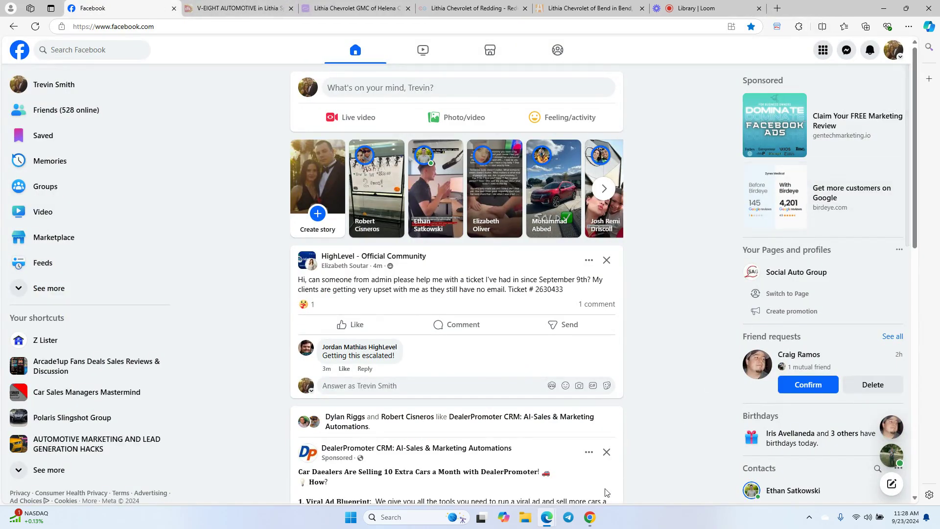
pyautogui.click(590, 517)
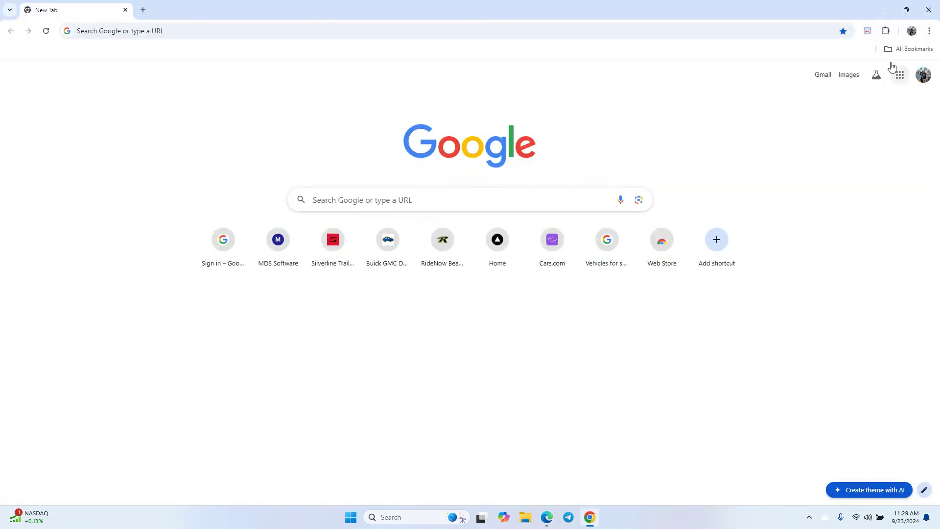
# - Check Chrome's version under Help > About Google Chrome, leaving only a new tab open
pyautogui.click(930, 31)
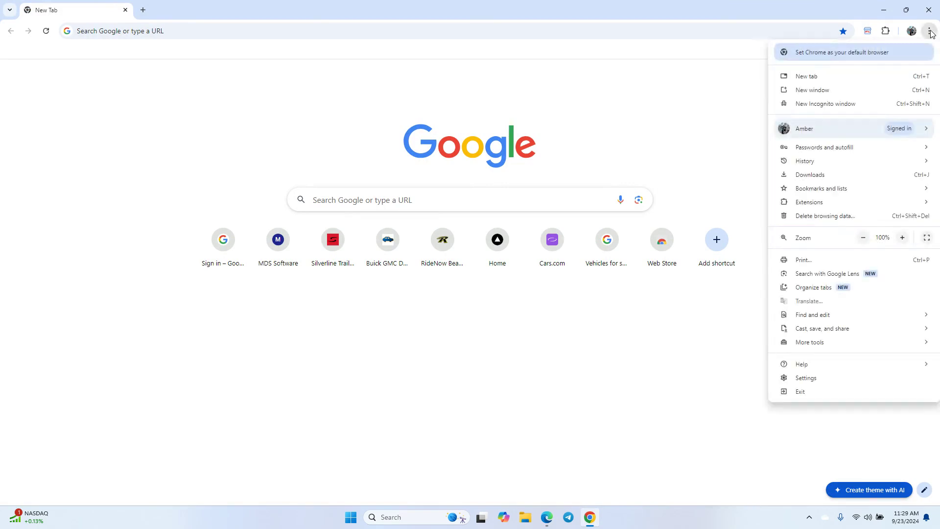
pyautogui.moveTo(815, 372)
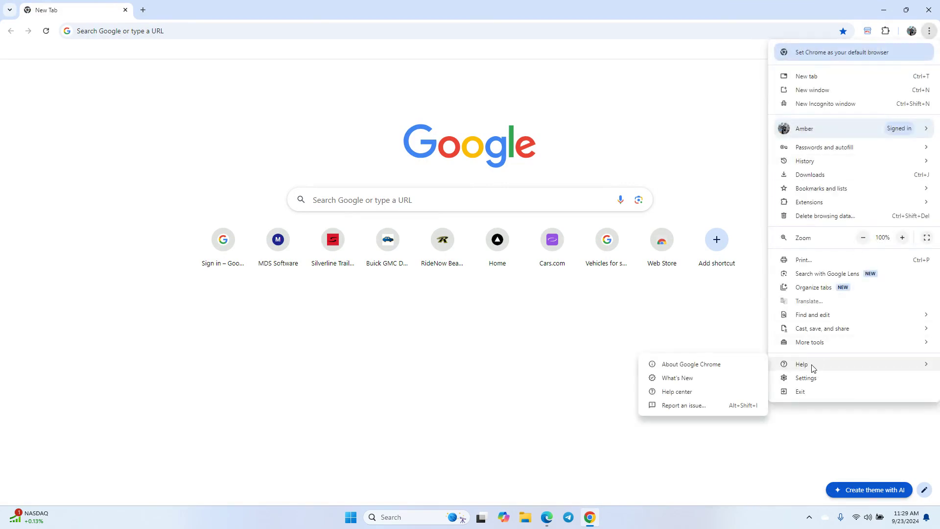
pyautogui.click(711, 369)
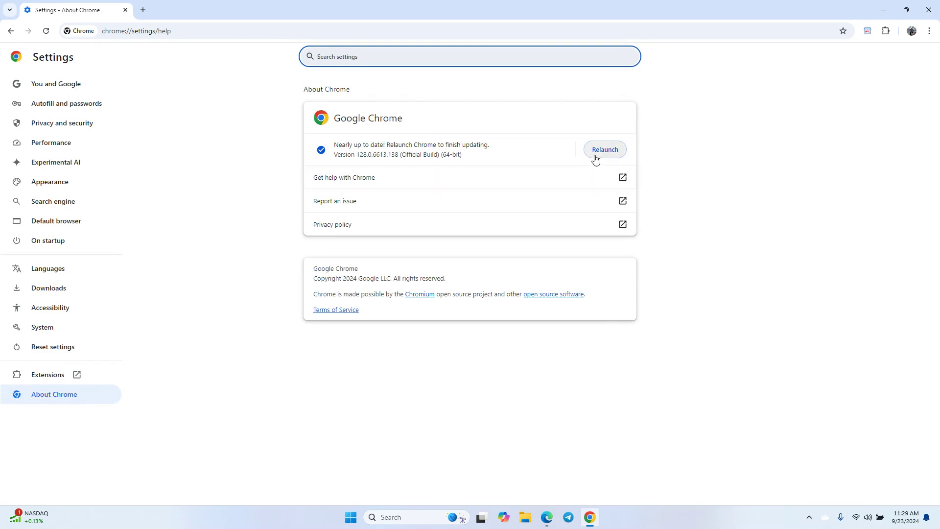
pyautogui.click(143, 10)
pyautogui.click(124, 9)
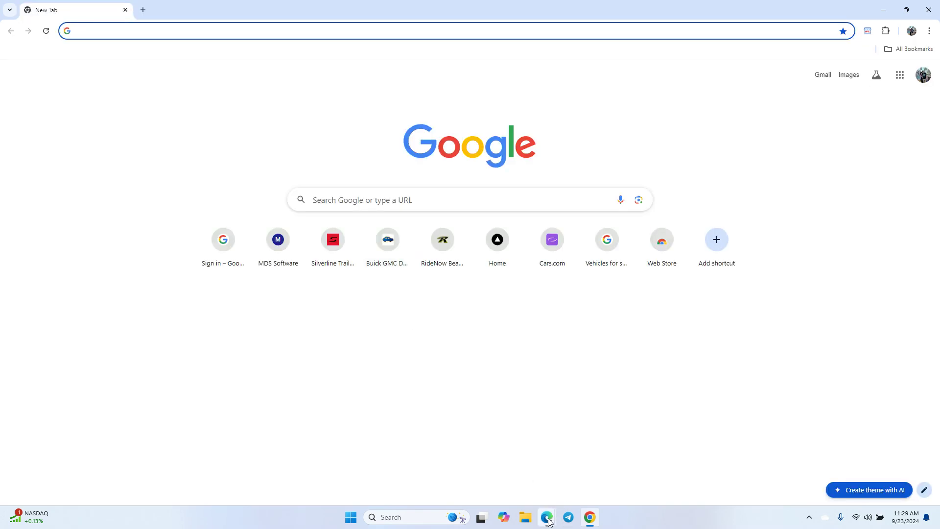
# - Bring the Edge window showing the Facebook feed to the front
pyautogui.moveTo(547, 515)
pyautogui.click(462, 455)
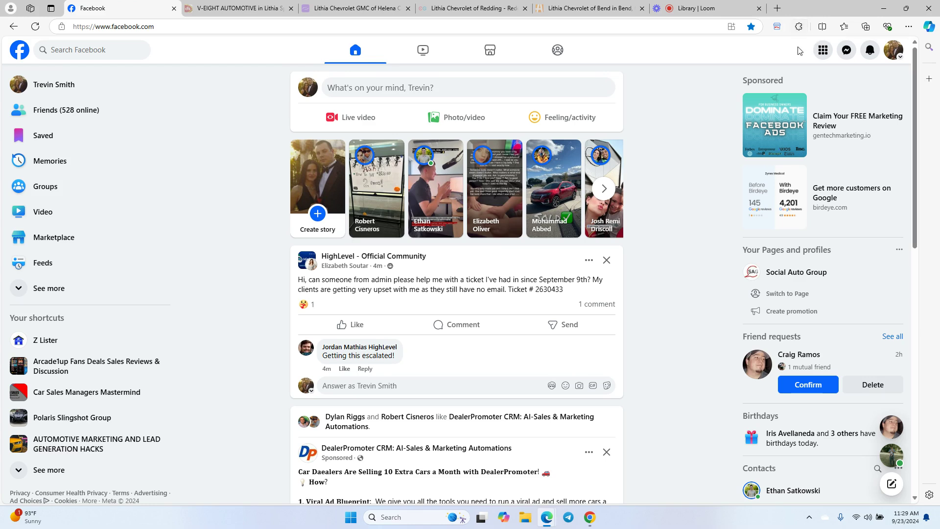
# - Set Vehicle Scraper and Lister to Show in toolbar in Edge, then switch to Chrome
pyautogui.click(800, 27)
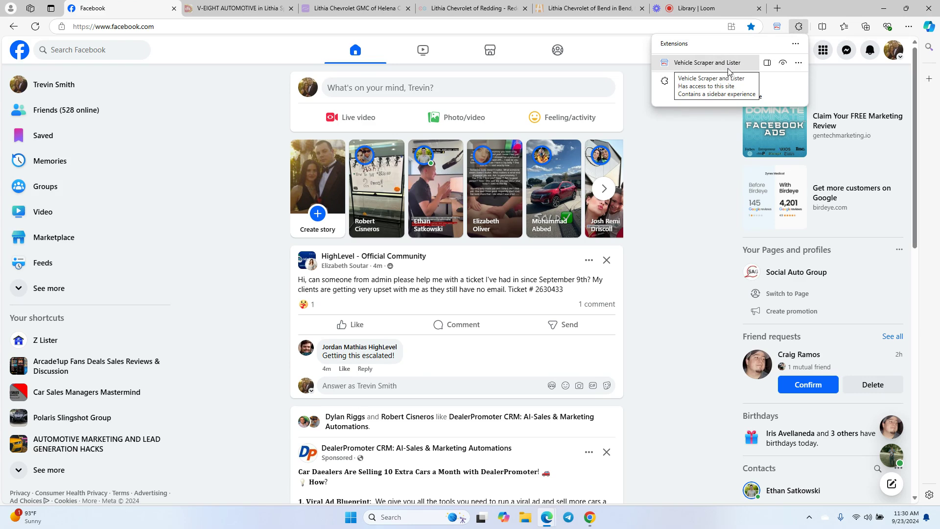
pyautogui.click(783, 64)
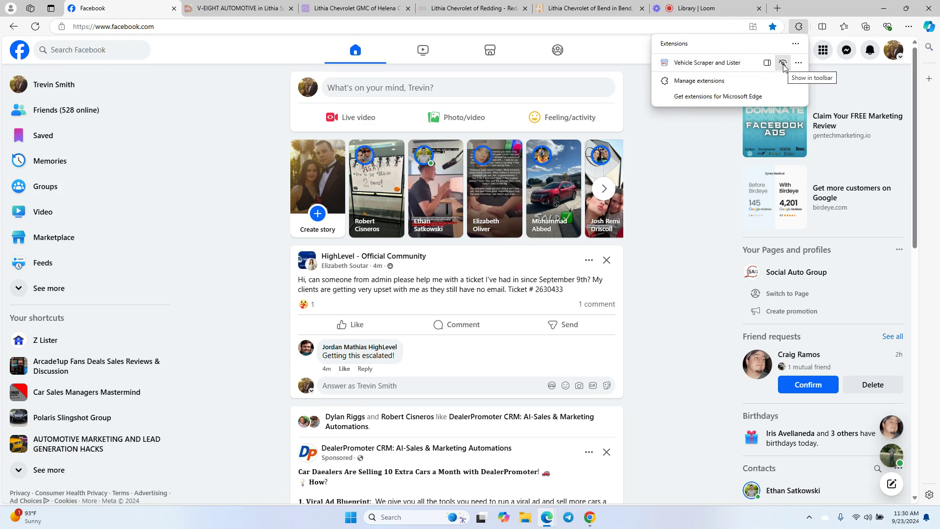
pyautogui.click(783, 64)
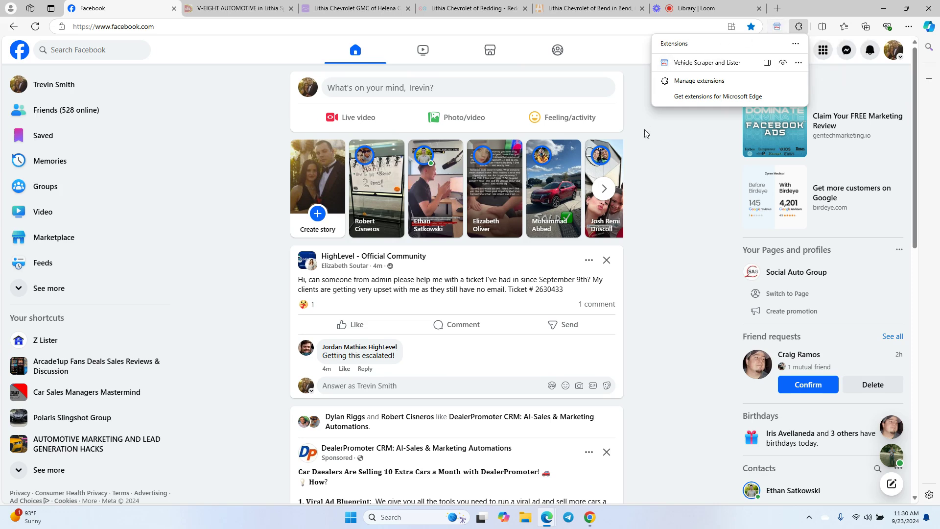
pyautogui.click(680, 145)
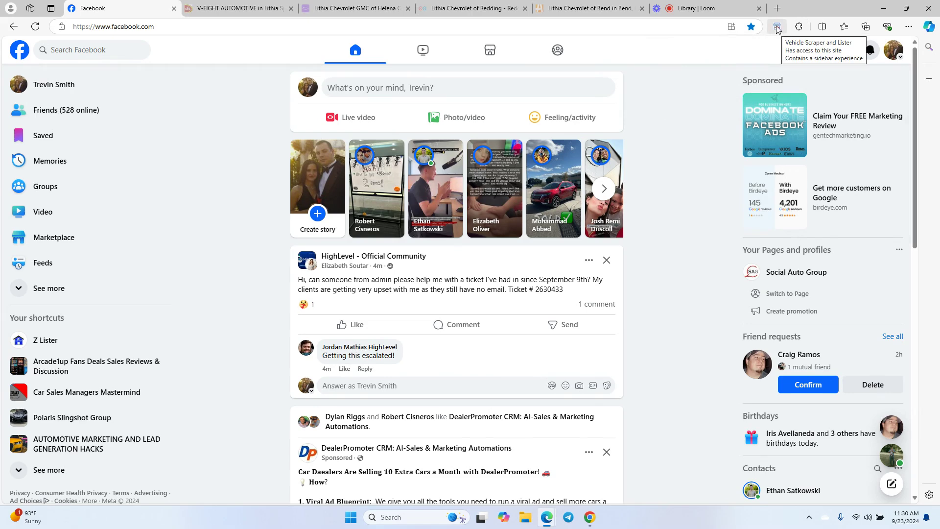
pyautogui.click(590, 517)
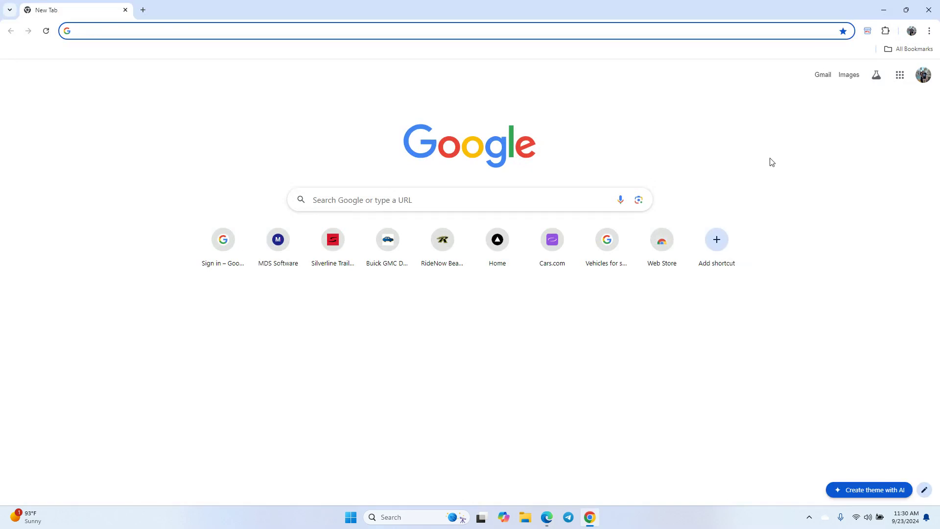
# - Pin Vehicle Scraper and Lister to the Chrome toolbar via the Extensions menu
pyautogui.click(886, 31)
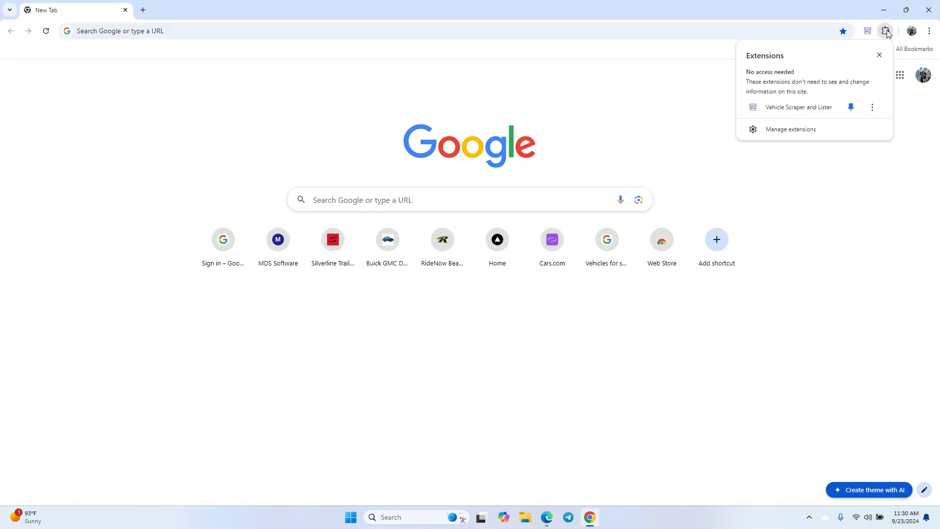
pyautogui.click(852, 108)
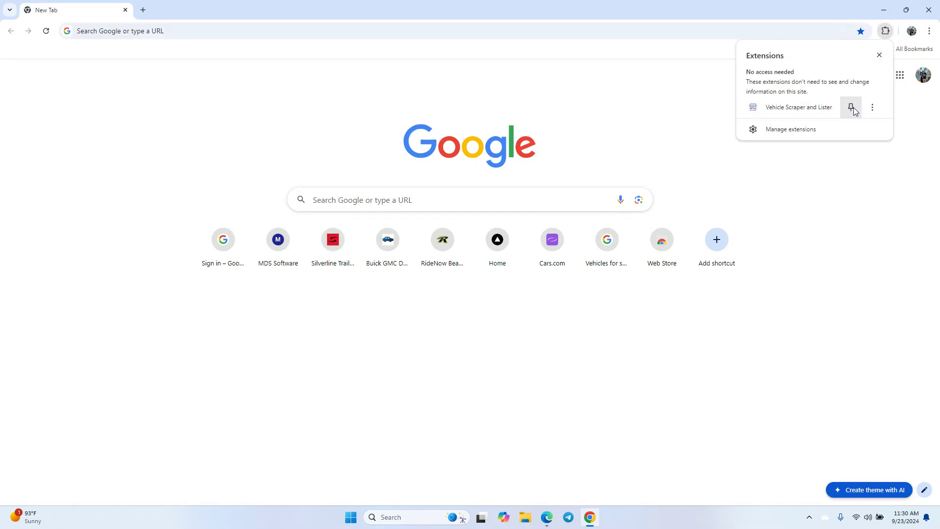
pyautogui.click(852, 109)
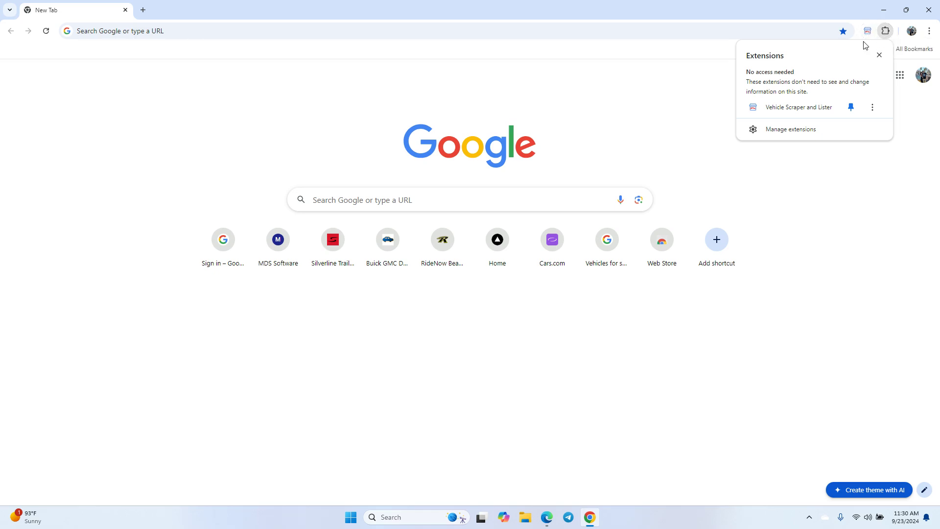
pyautogui.click(774, 198)
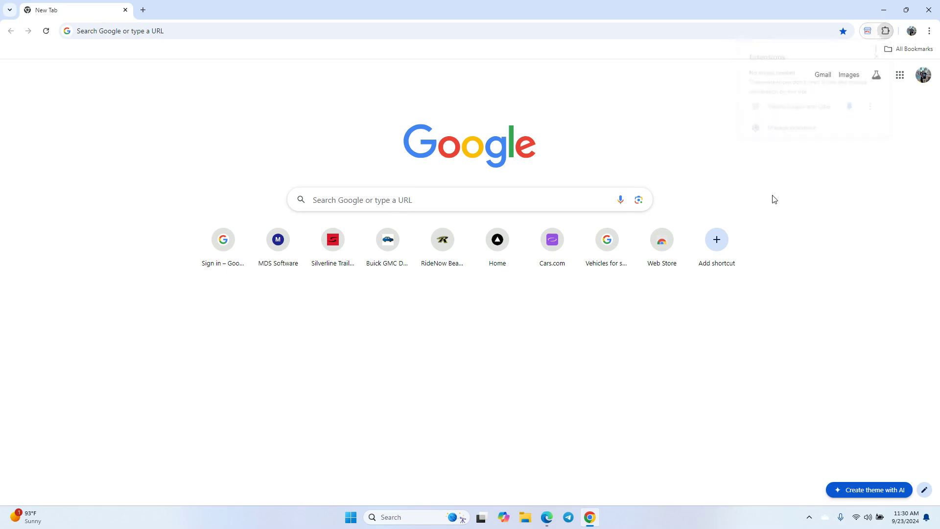
pyautogui.click(547, 517)
# - Open the Vehicle Scraper and Lister sidebar next to the Edge Facebook feed
pyautogui.click(546, 455)
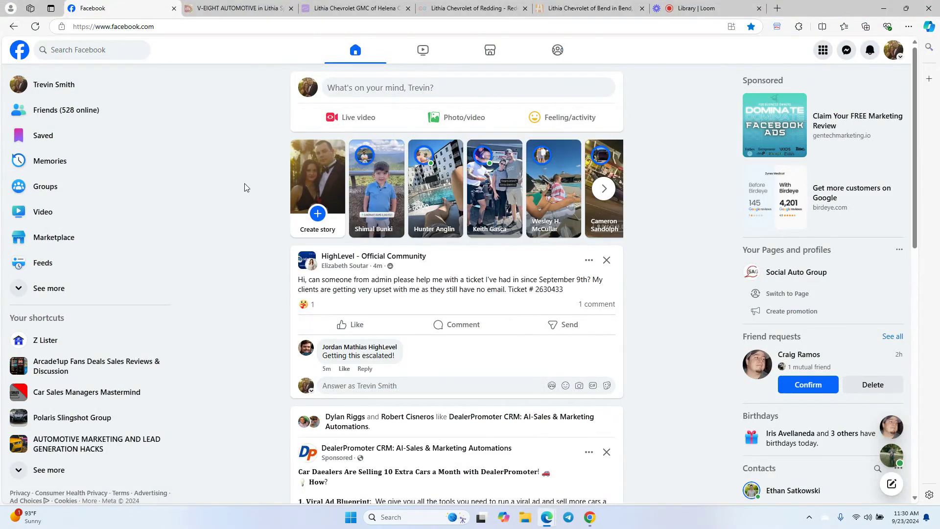
pyautogui.click(779, 28)
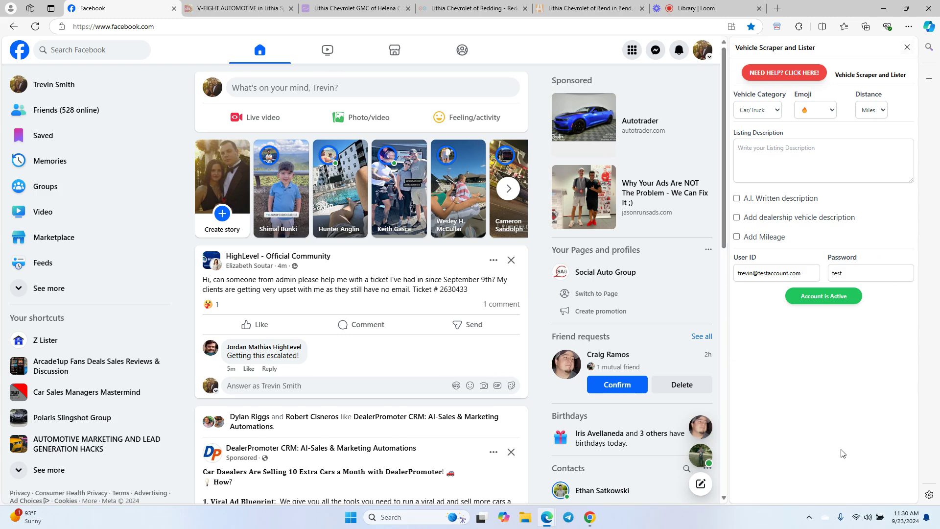
pyautogui.click(907, 48)
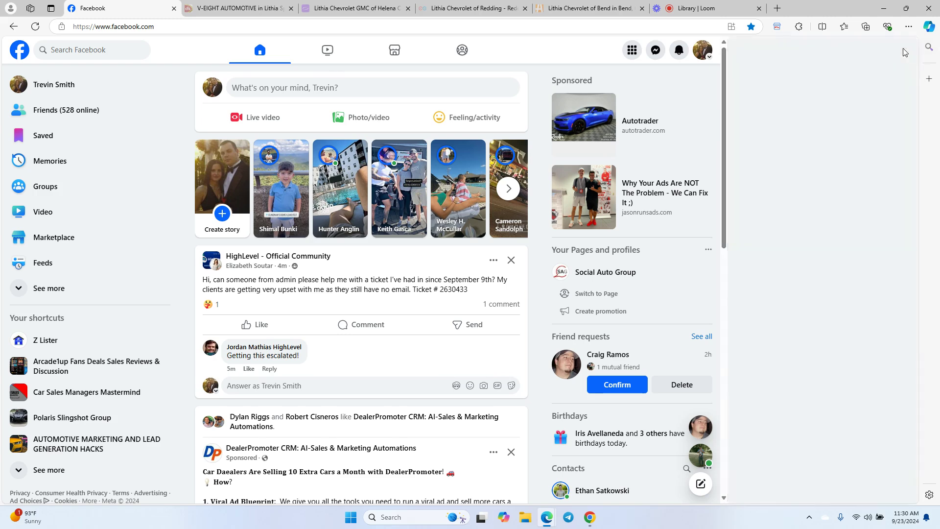
pyautogui.click(779, 28)
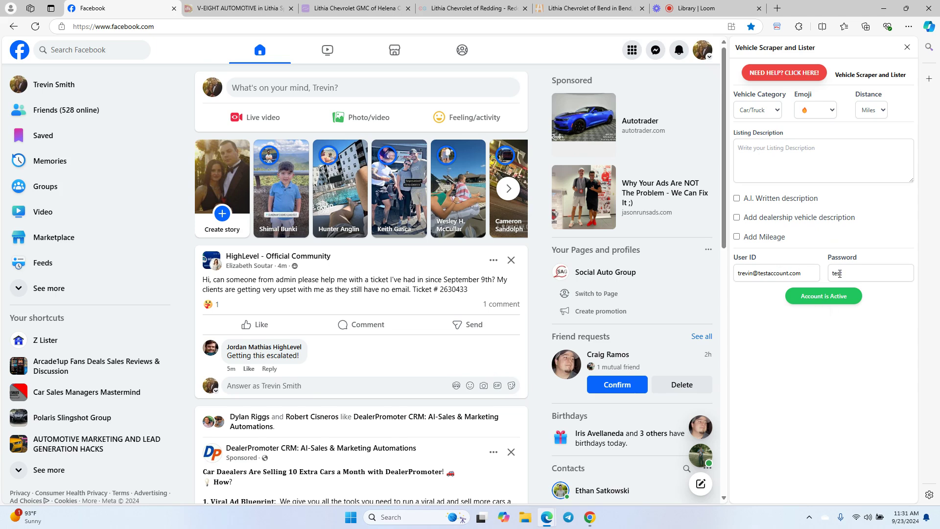
# - Finish entering the account password and verify the login so the account shows active
pyautogui.click(847, 274)
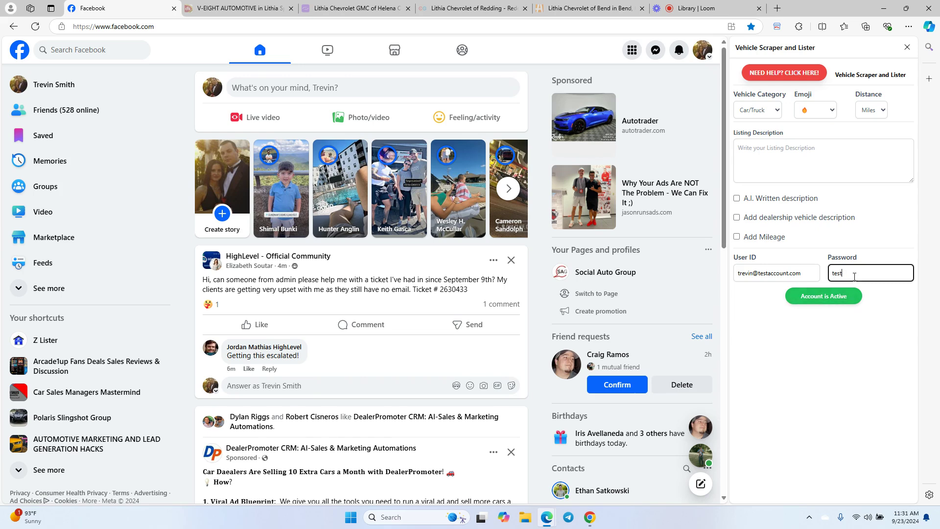
pyautogui.click(833, 297)
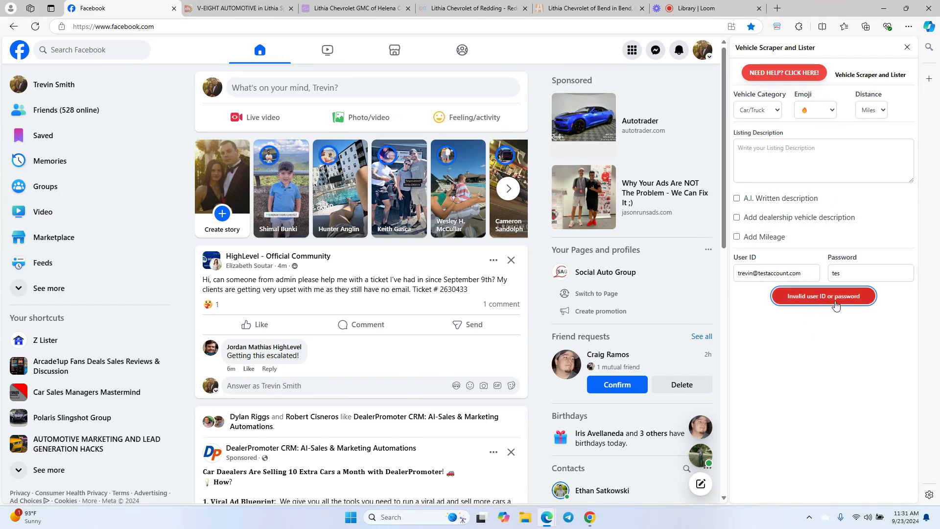
pyautogui.click(856, 275)
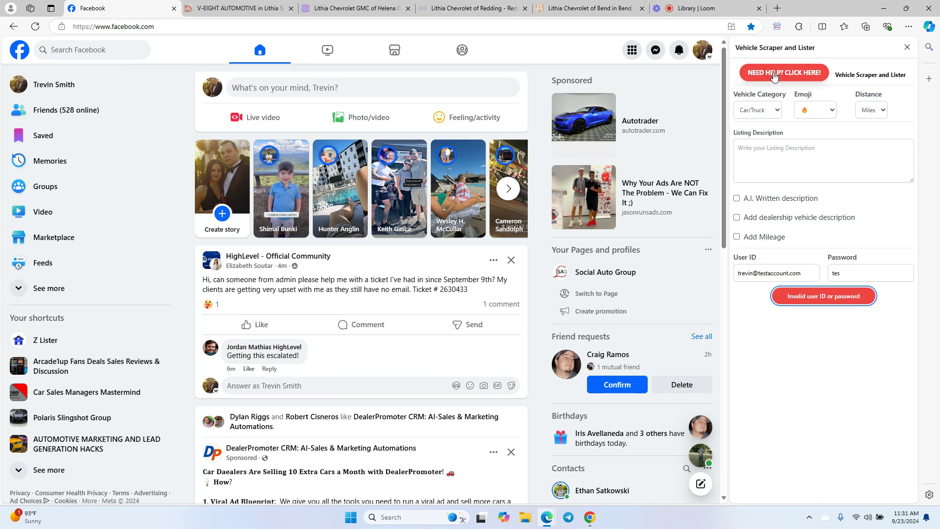
pyautogui.click(846, 267)
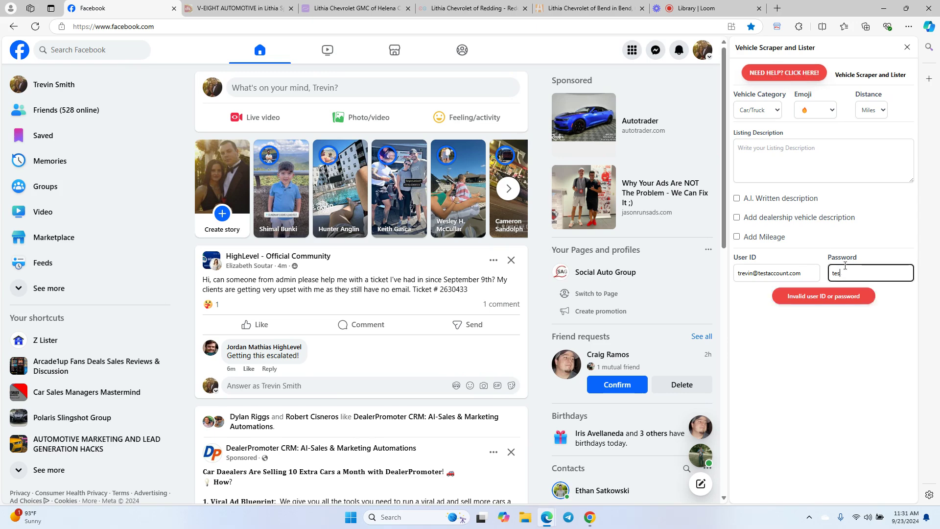
pyautogui.write('t')
pyautogui.click(826, 297)
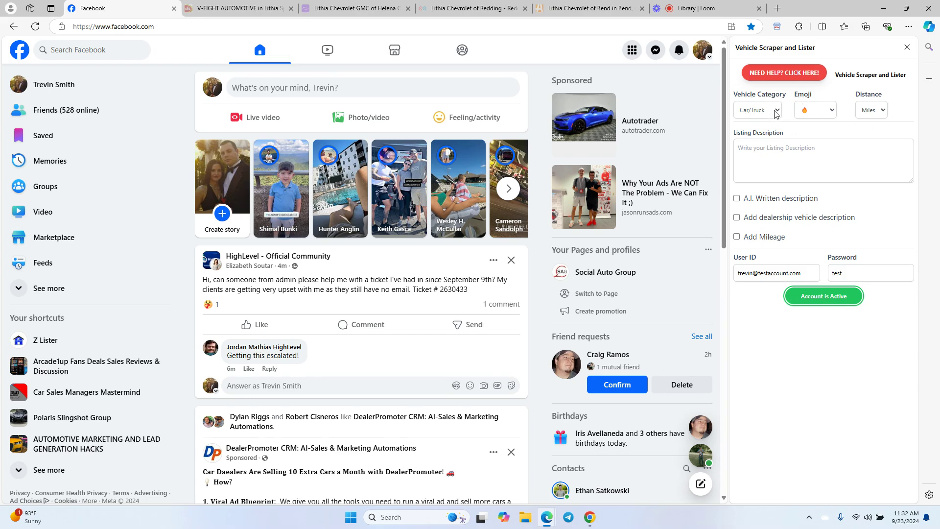
# - Try the Vehicle Category options, toggling between Car/Truck and Other
pyautogui.click(776, 112)
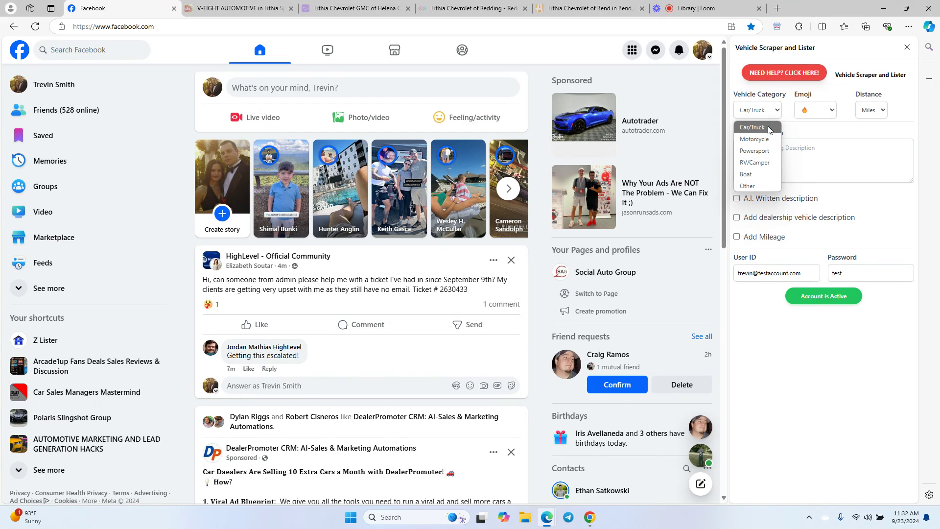
pyautogui.click(769, 130)
pyautogui.click(757, 110)
pyautogui.click(761, 186)
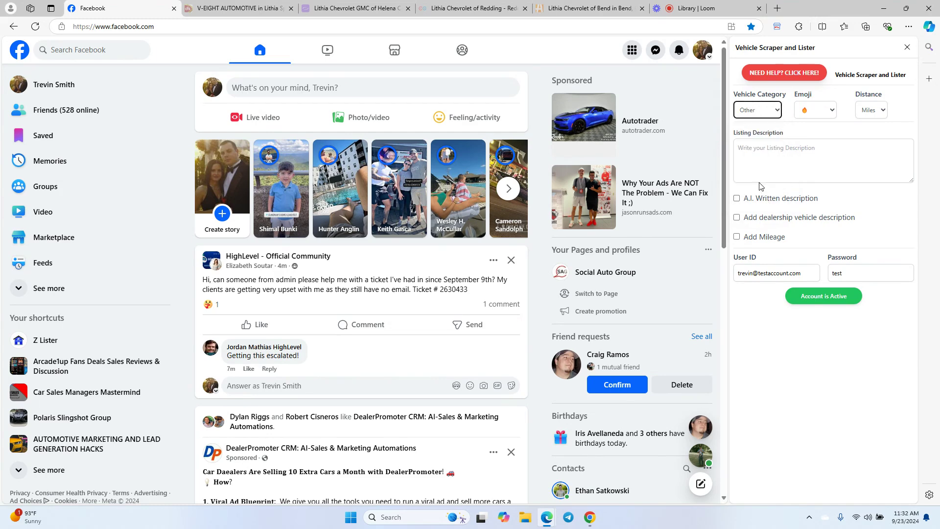
pyautogui.click(778, 110)
pyautogui.click(762, 129)
# - Settle the Vehicle Category on Other and close the dropdown
pyautogui.click(772, 112)
pyautogui.click(758, 186)
pyautogui.click(776, 112)
pyautogui.click(760, 131)
pyautogui.click(771, 117)
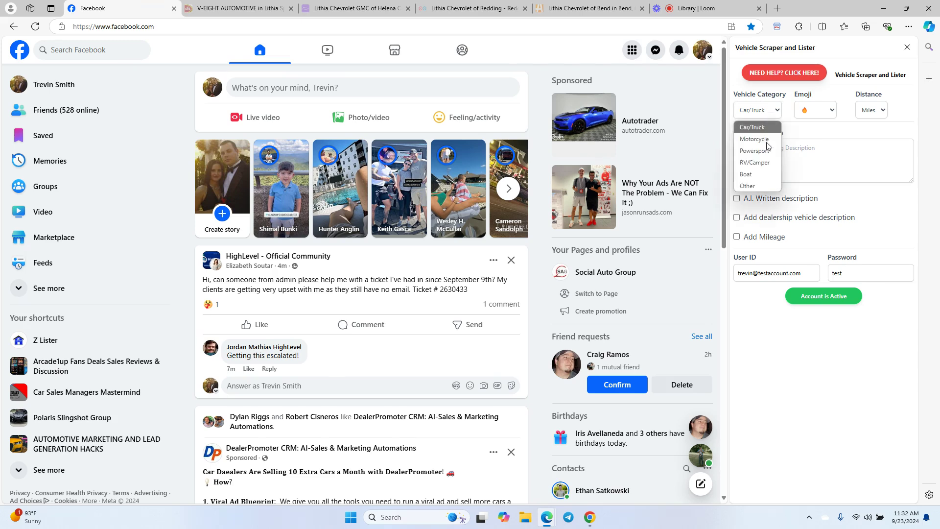
pyautogui.click(758, 184)
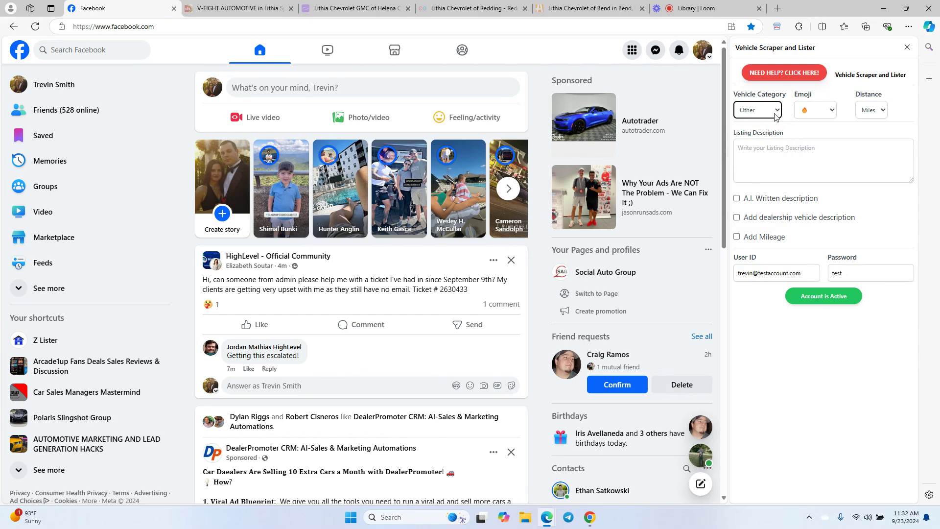
pyautogui.click(775, 115)
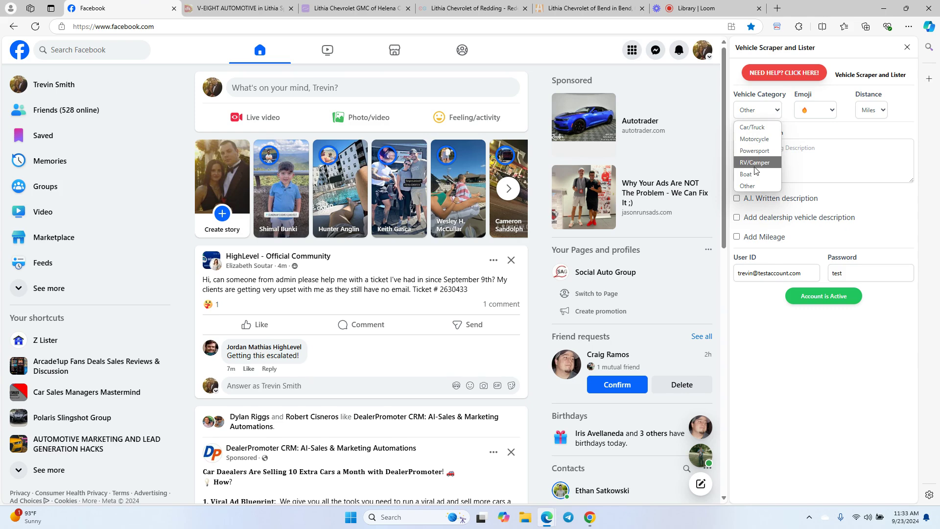
pyautogui.click(789, 142)
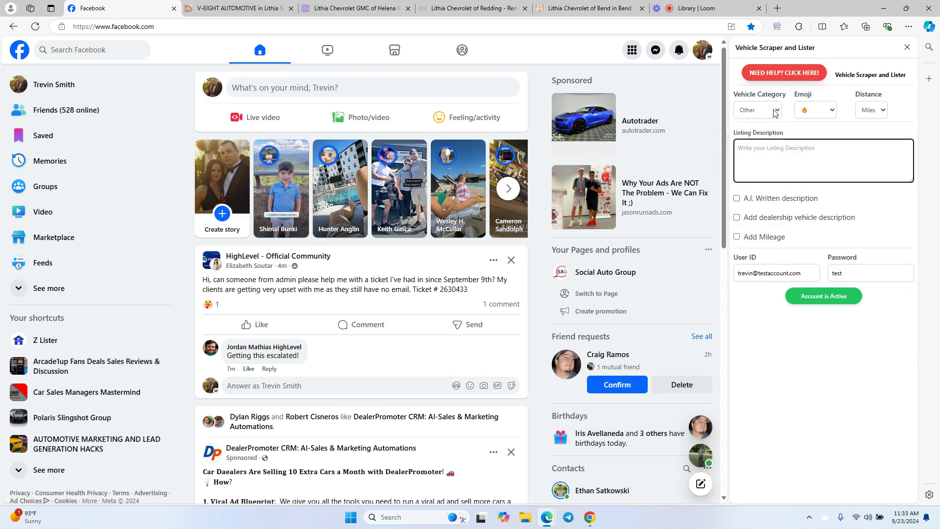
pyautogui.click(833, 112)
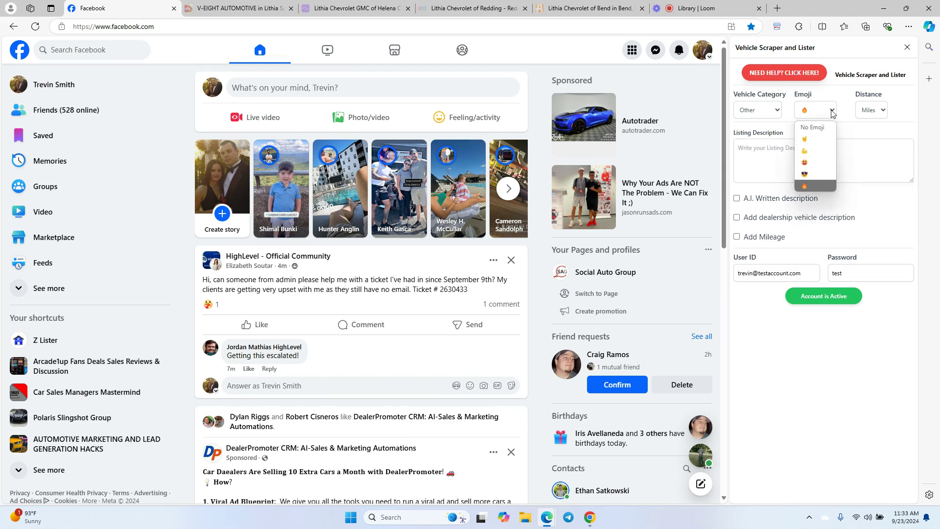
pyautogui.click(823, 128)
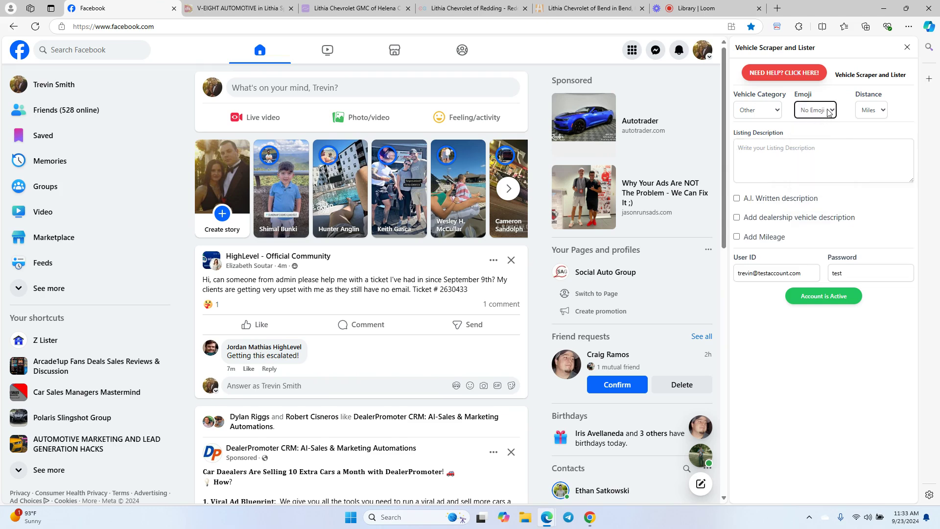
pyautogui.click(828, 112)
pyautogui.click(805, 184)
pyautogui.click(825, 110)
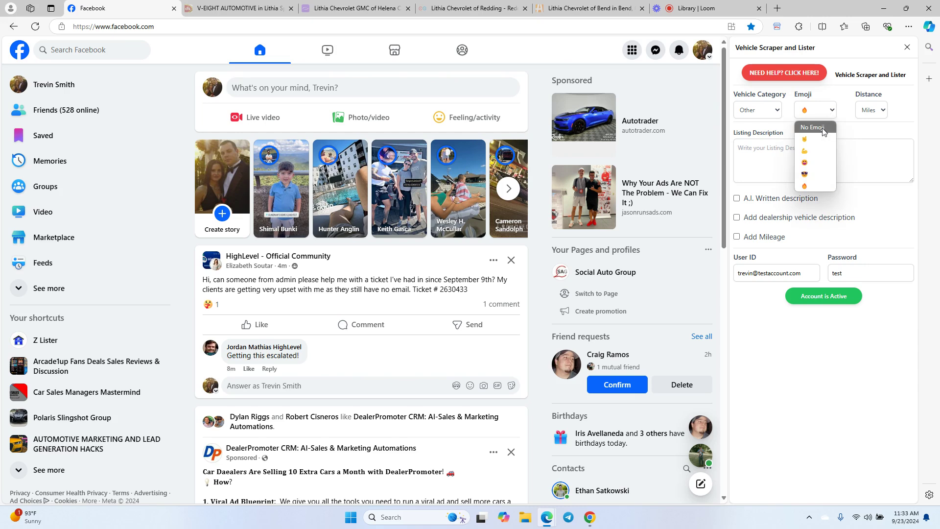
pyautogui.click(813, 127)
pyautogui.click(830, 112)
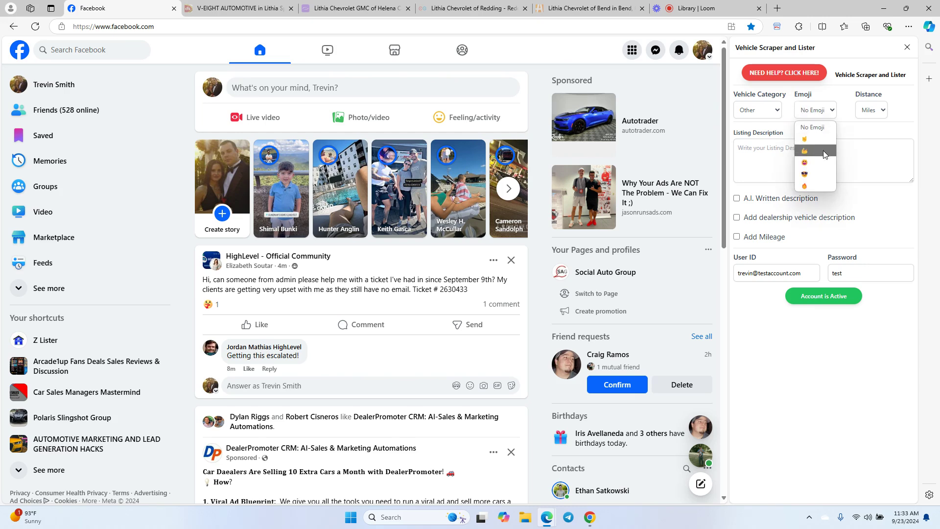
pyautogui.click(818, 185)
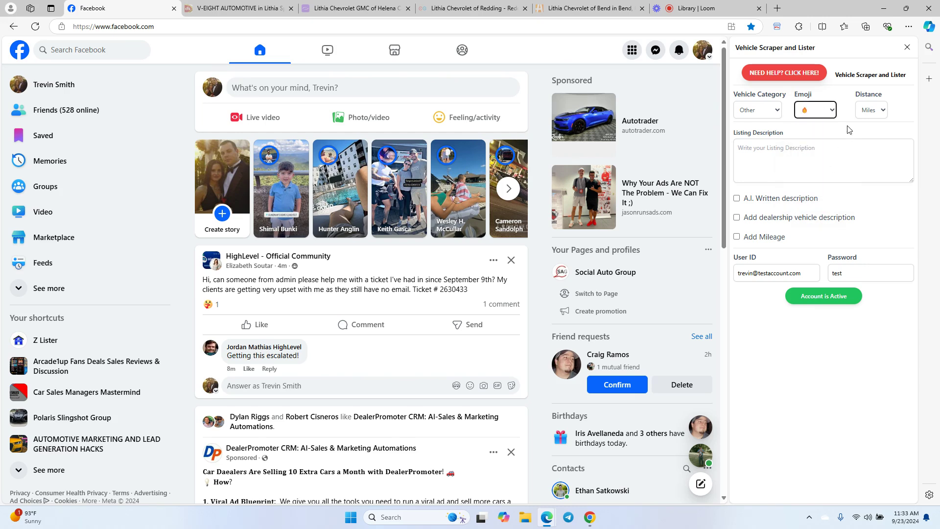
pyautogui.click(882, 112)
pyautogui.click(882, 111)
pyautogui.click(881, 112)
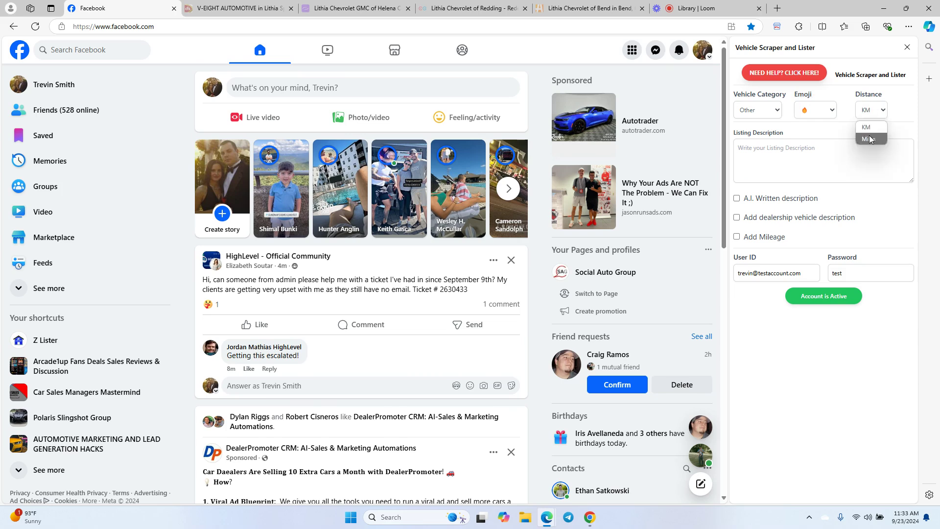
pyautogui.click(874, 139)
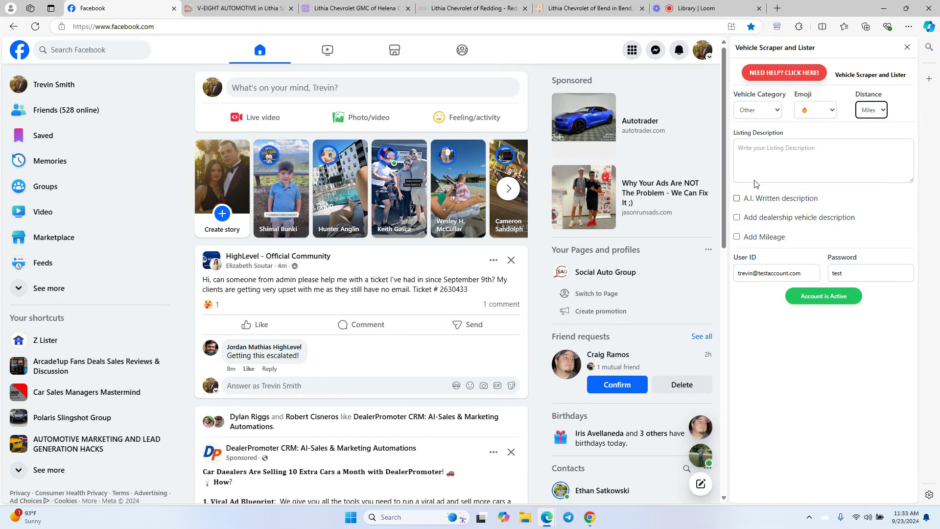
# - Type and erase the test text 'This is test message Call me' in Listing Description
pyautogui.click(763, 154)
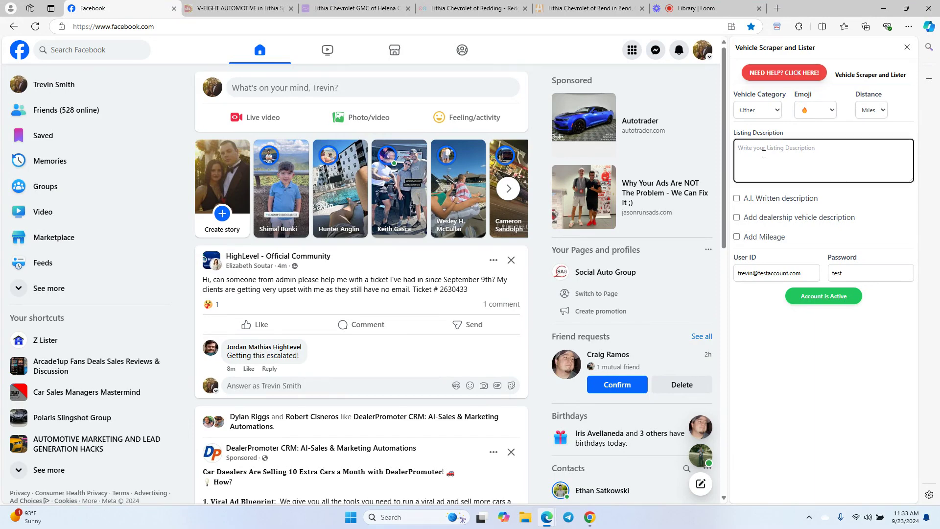
pyautogui.write('This is test message Call me')
pyautogui.press('BackSpace')
pyautogui.press('BackSpace')
pyautogui.press('BackSpace')
pyautogui.press('BackSpace')
pyautogui.press('BackSpace')
pyautogui.press('BackSpace')
pyautogui.press('BackSpace')
pyautogui.press('BackSpace')
pyautogui.press('BackSpace')
pyautogui.press('BackSpace')
pyautogui.press('BackSpace')
pyautogui.press('BackSpace')
pyautogui.press('BackSpace')
pyautogui.press('BackSpace')
pyautogui.press('BackSpace')
pyautogui.press('BackSpace')
pyautogui.press('BackSpace')
pyautogui.press('BackSpace')
pyautogui.press('BackSpace')
pyautogui.press('BackSpace')
# - Leave the dealership description checkbox off and enable A.I. Written description
pyautogui.click(737, 218)
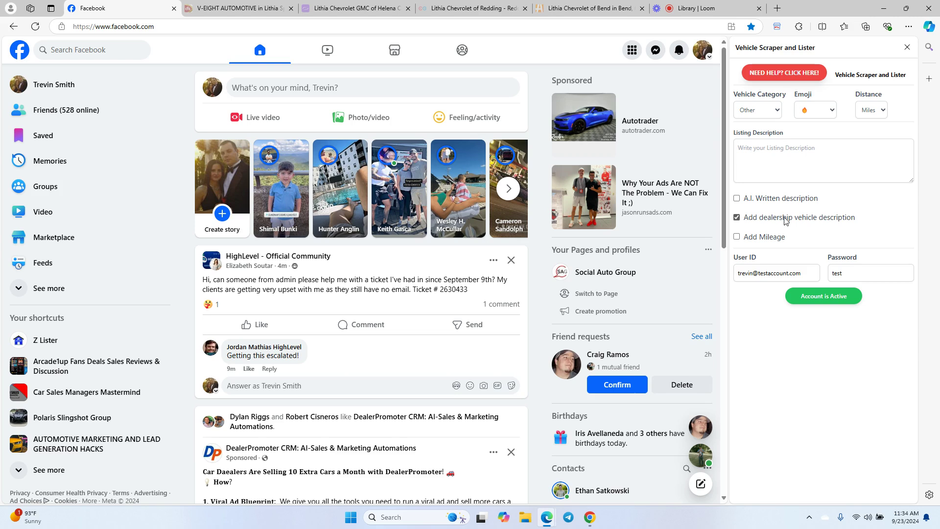
pyautogui.click(737, 218)
pyautogui.click(737, 198)
# - Replace the pasted link with 'Mention the title of the vehicle at the beginning of the description'
pyautogui.click(785, 154)
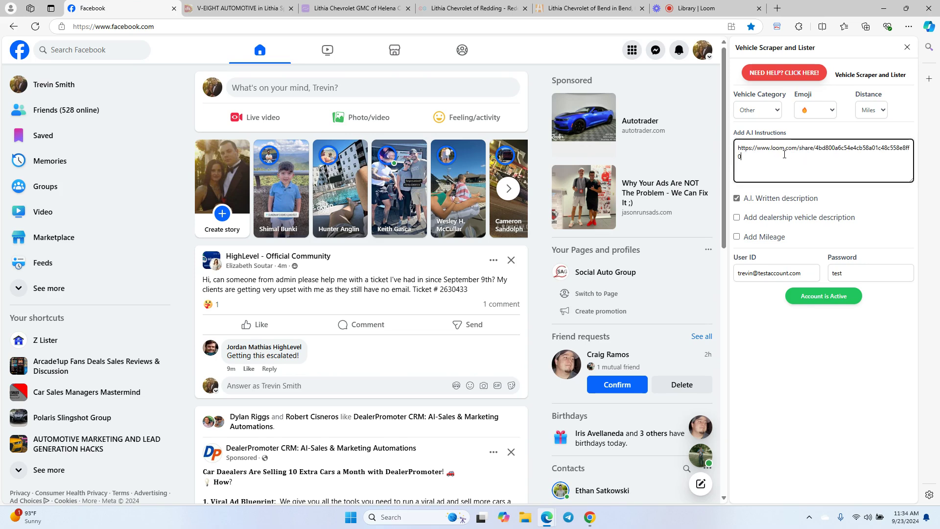
pyautogui.tripleClick(738, 148)
pyautogui.press('BackSpace')
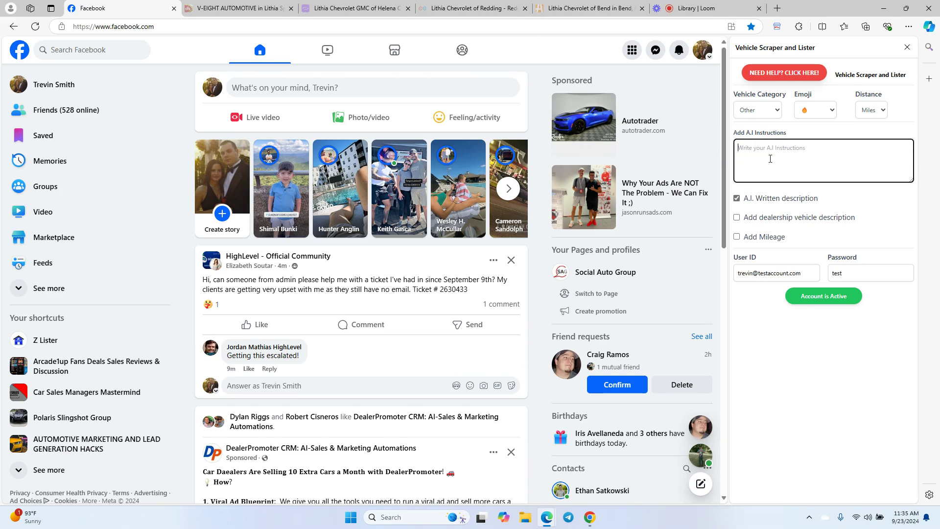
pyautogui.write('Mention the title of the vehicle at the beginning of the description')
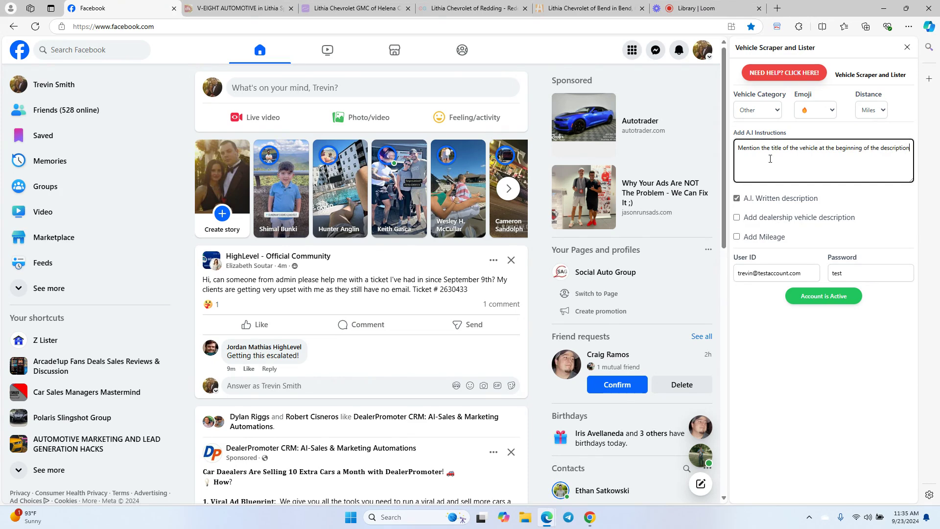
pyautogui.write('. Mention the miles of the vehicle.')
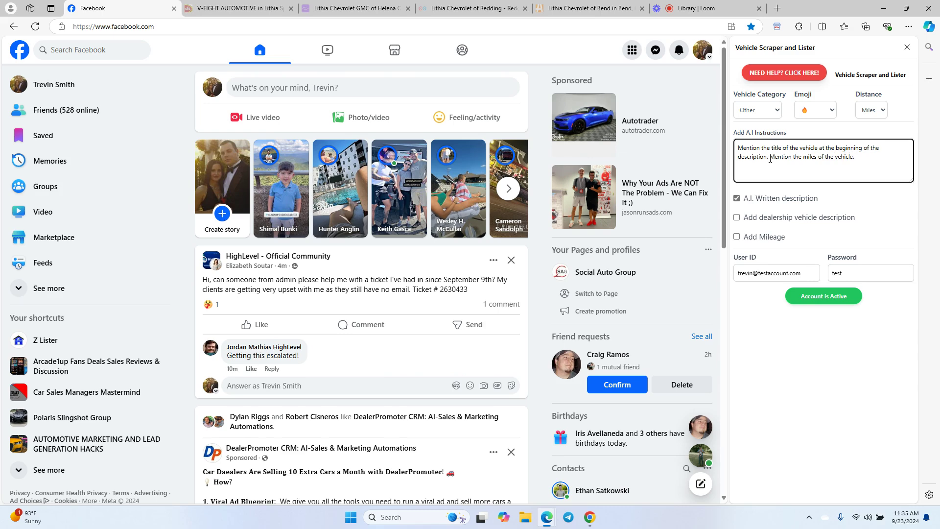
pyautogui.write(' Mention that ')
pyautogui.write('we')
pyautogui.write(' ca')
pyautogui.write('n ad')
pyautogui.write('cept a')
pyautogui.write('ll types of c')
pyautogui.write('redit')
pyautogui.write('. Call ')
pyautogui.write('Trevin')
# - Retype the contact line asking buyers to message the salesperson for a test drive, then request SEO hashtags for the vehicle model
pyautogui.press('BackSpace')
pyautogui.press('BackSpace')
pyautogui.press('BackSpace')
pyautogui.press('BackSpace')
pyautogui.press('BackSpace')
pyautogui.press('BackSpace')
pyautogui.press('BackSpace')
pyautogui.press('BackSpace')
pyautogui.press('BackSpace')
pyautogui.press('BackSpace')
pyautogui.press('BackSpace')
pyautogui.write('Message ')
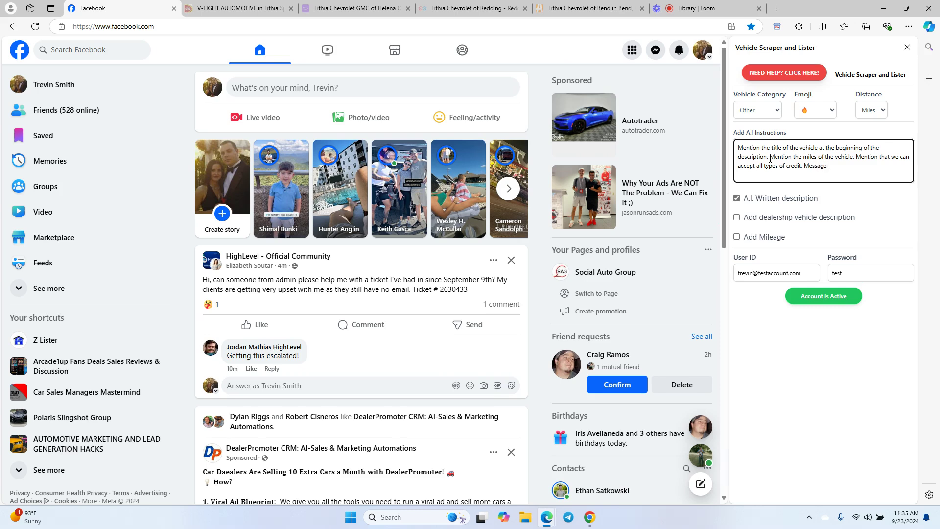
pyautogui.write('Trevin for a test drive or more details. Add SEO hashtags ')
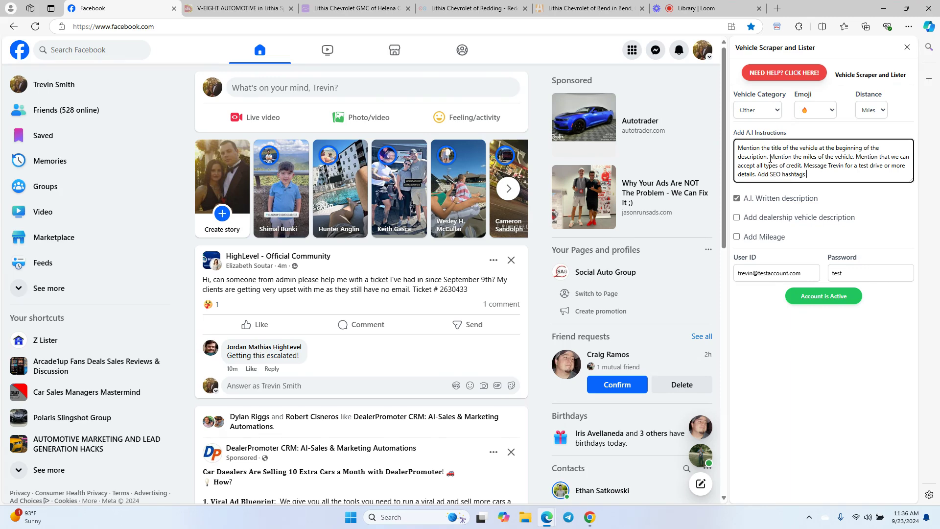
pyautogui.write('for the vehicle model and make and also simi')
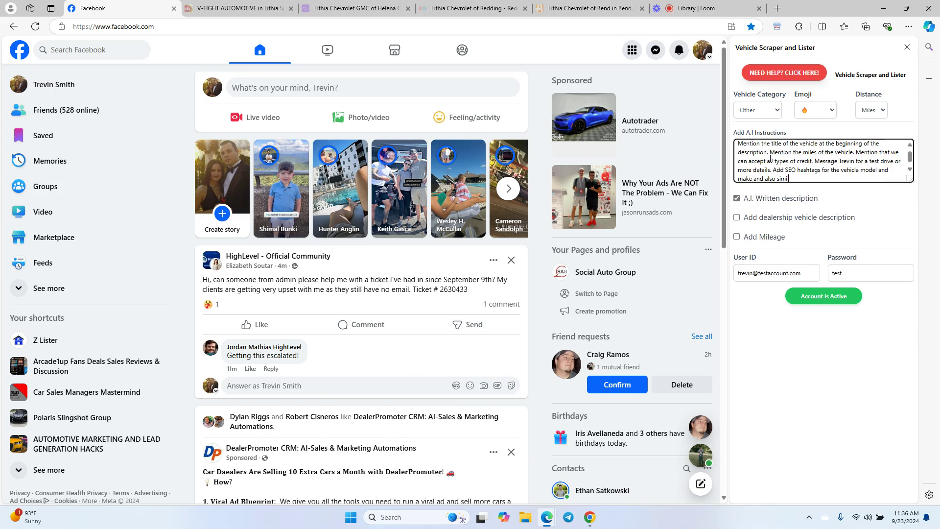
pyautogui.write('liar vehicles.')
# - Bring up Lithia Chevrolet of Bend's Autotrader listings and scroll to the 2011 Equinox and 2003 Silverado with Post To buttons
pyautogui.click(598, 8)
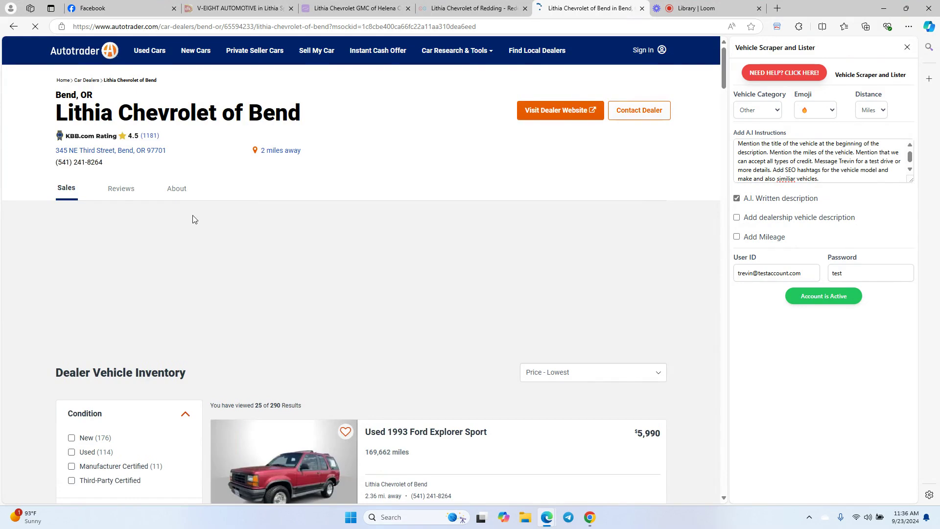
pyautogui.scroll(-7, 195, 216)
pyautogui.scroll(-7, 259, 215)
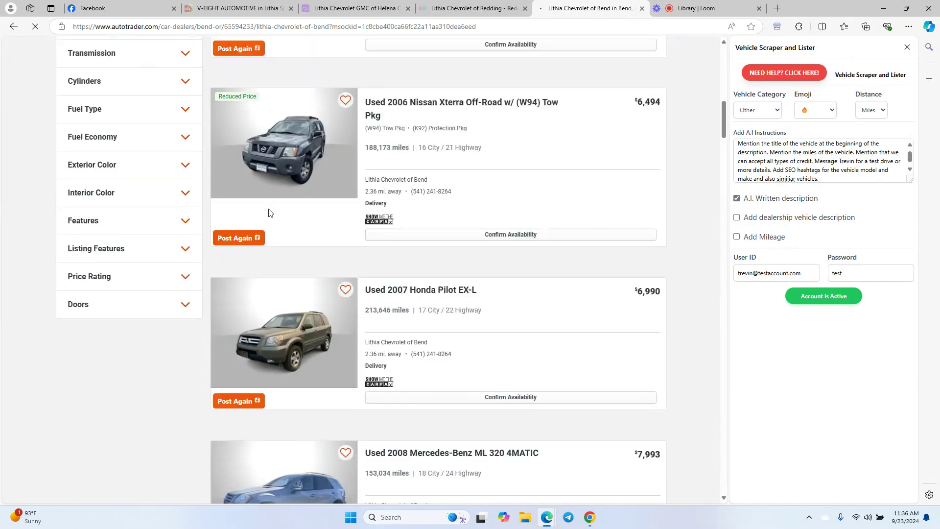
pyautogui.scroll(-3, 264, 245)
pyautogui.scroll(-5, 266, 255)
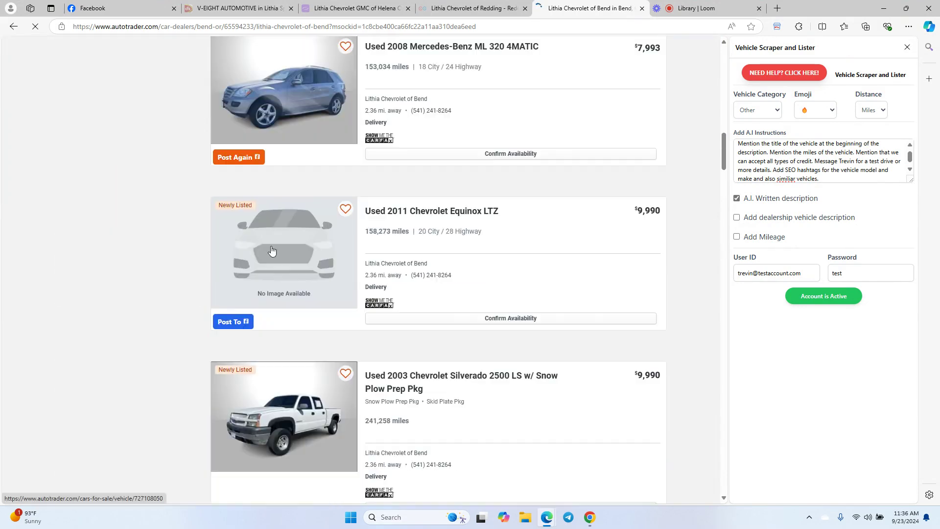
pyautogui.scroll(3, 270, 330)
pyautogui.scroll(2, 289, 284)
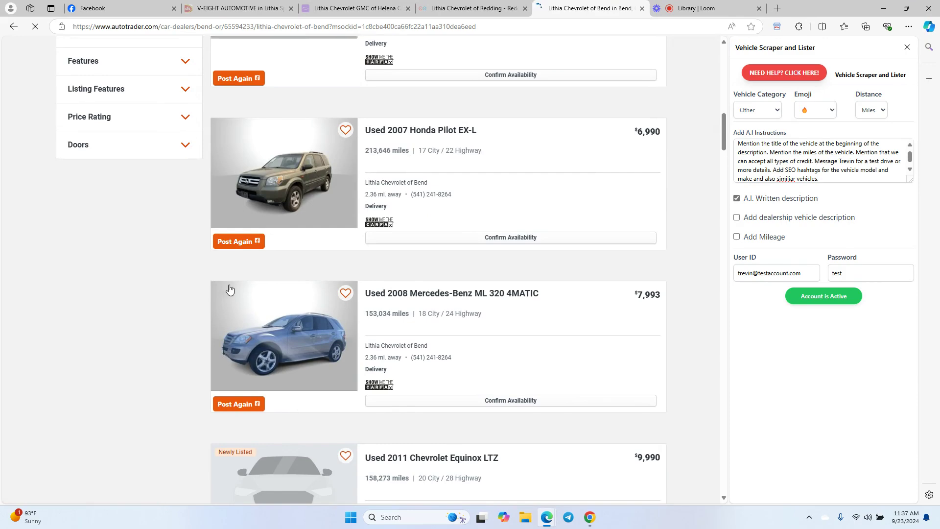
pyautogui.scroll(3, 245, 201)
pyautogui.scroll(-9, 248, 203)
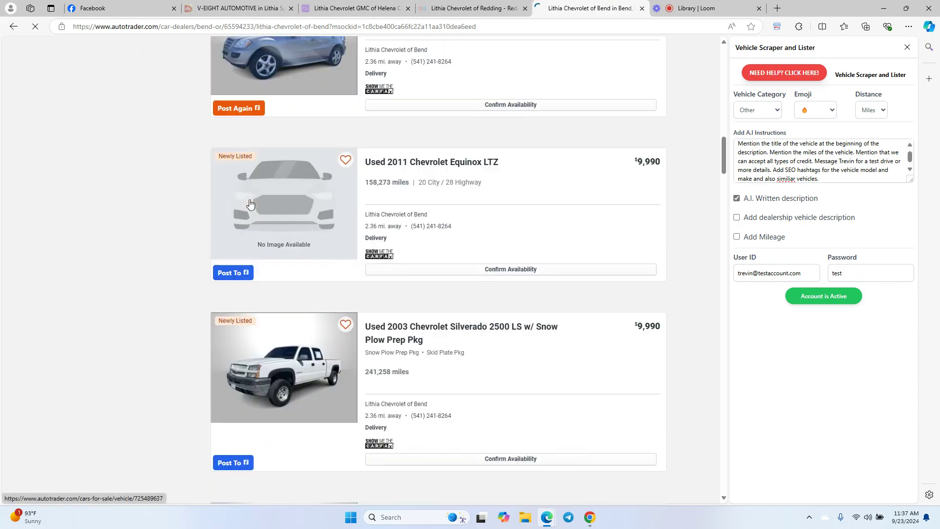
# - Scroll the Redding dealer's CarGurus inventory to check each vehicle has a Post To button
pyautogui.click(475, 6)
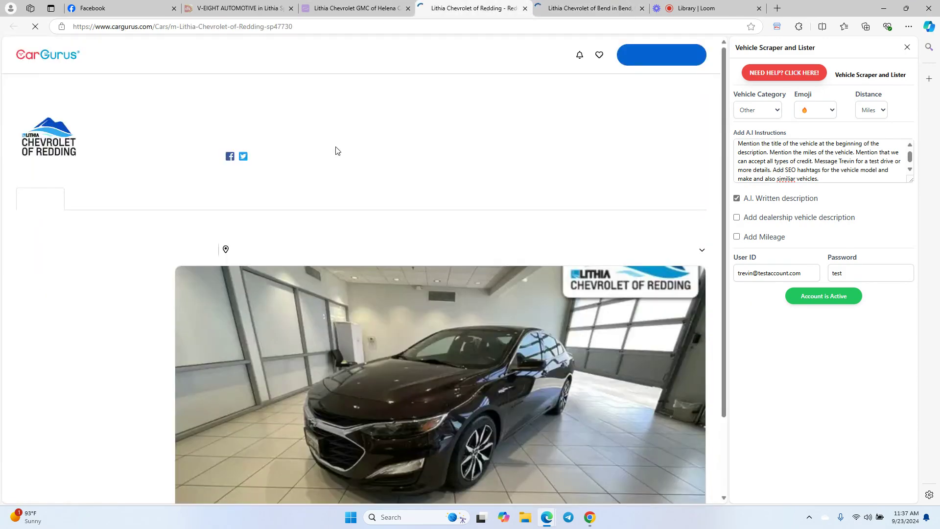
pyautogui.scroll(-4, 294, 176)
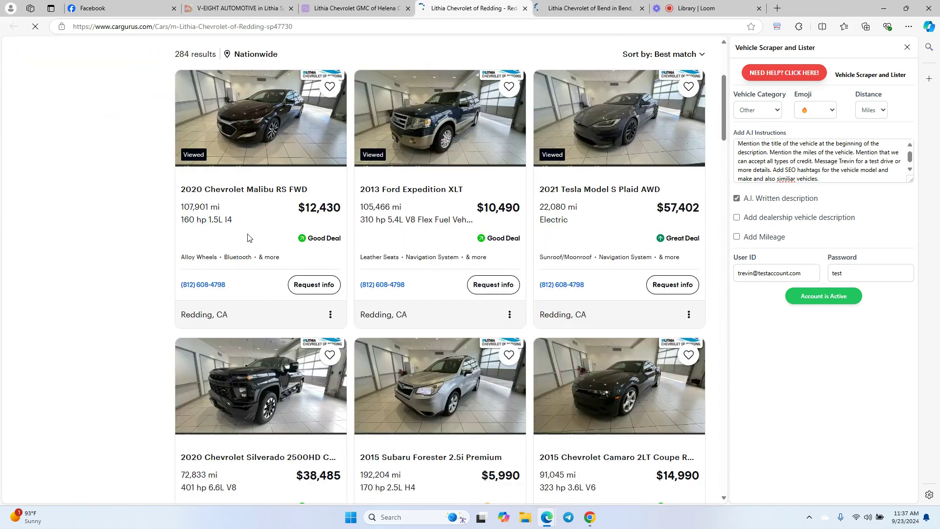
pyautogui.scroll(2, 274, 240)
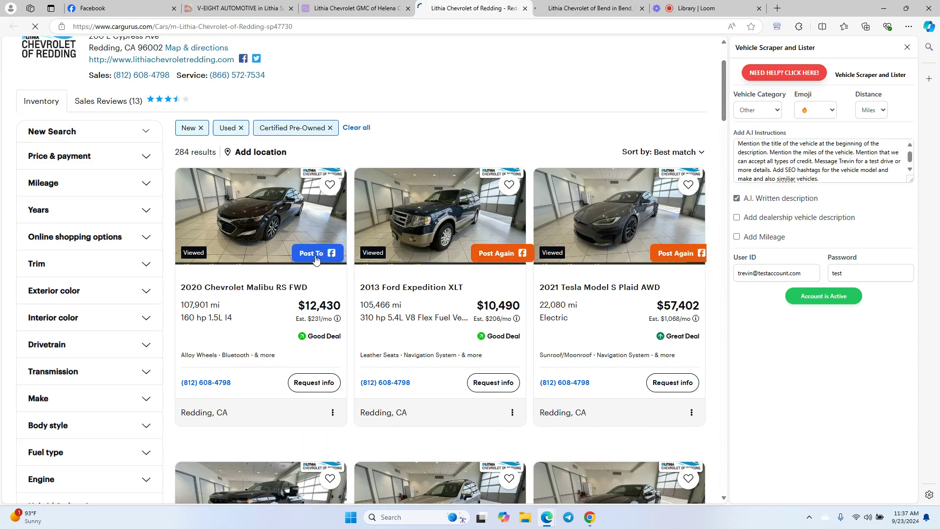
pyautogui.scroll(-3, 466, 263)
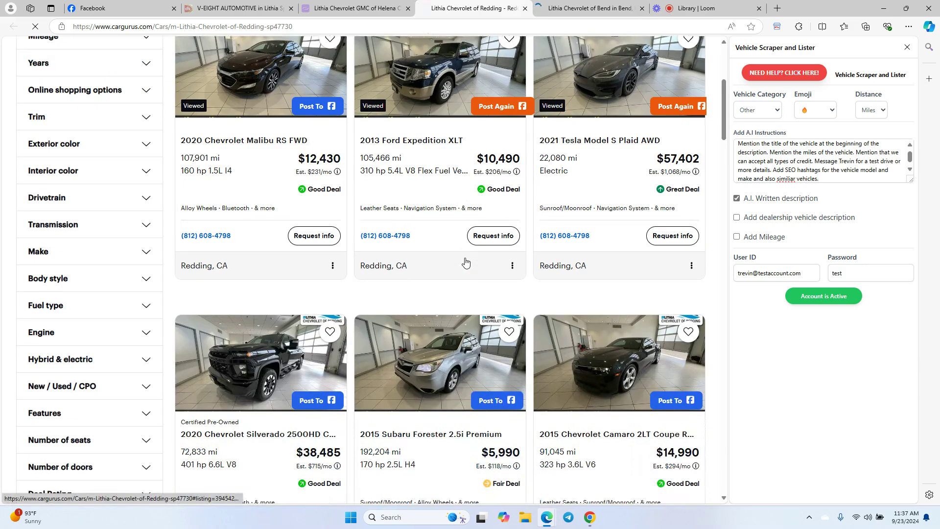
pyautogui.scroll(-2, 466, 263)
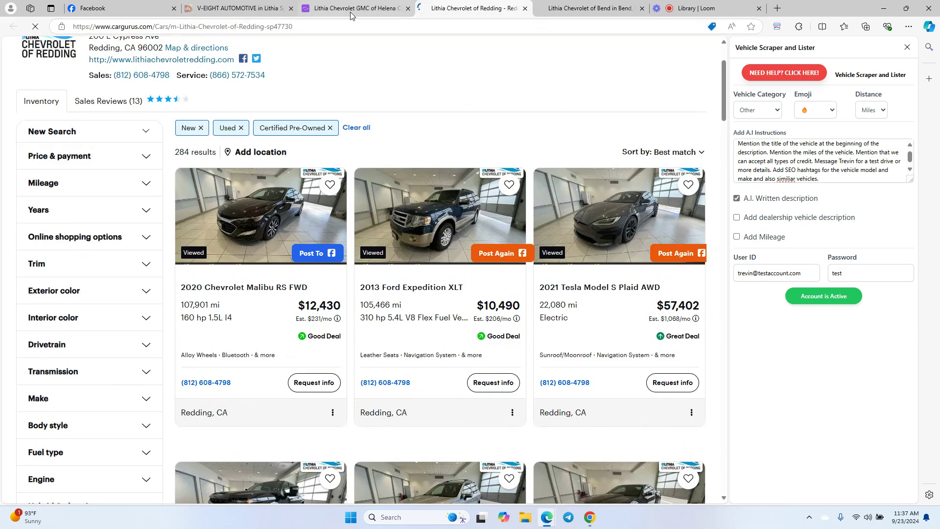
# - Look over the Helena cars.com inventory, then bring up the V-EIGHT AUTOMOTIVE dealer page
pyautogui.click(350, 15)
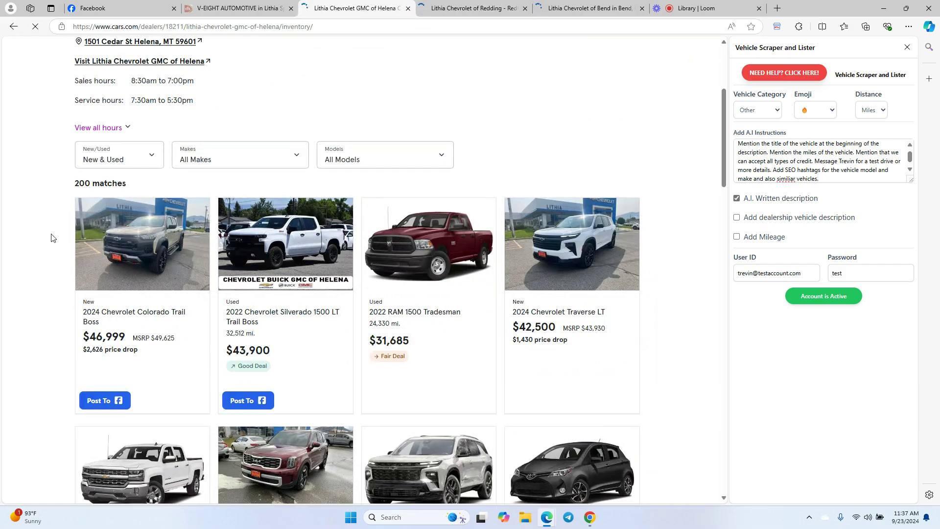
pyautogui.scroll(-1, 116, 356)
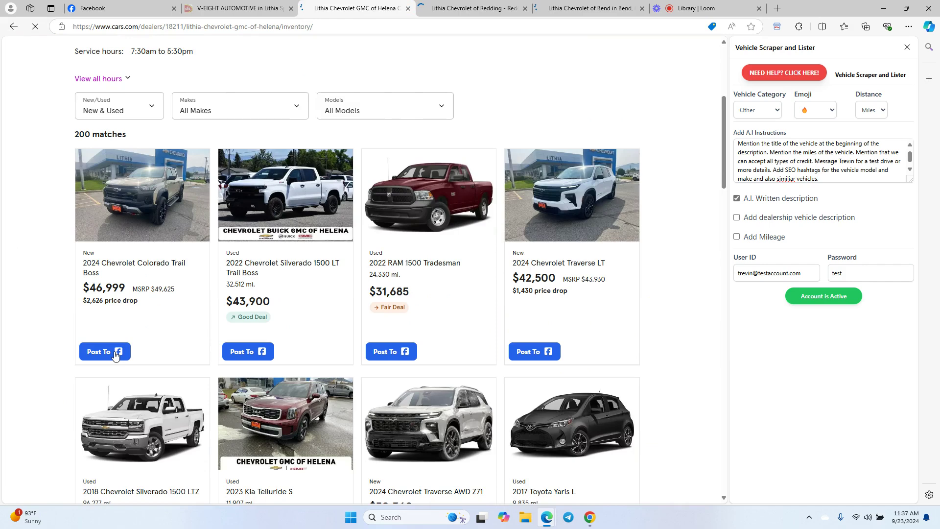
pyautogui.click(248, 11)
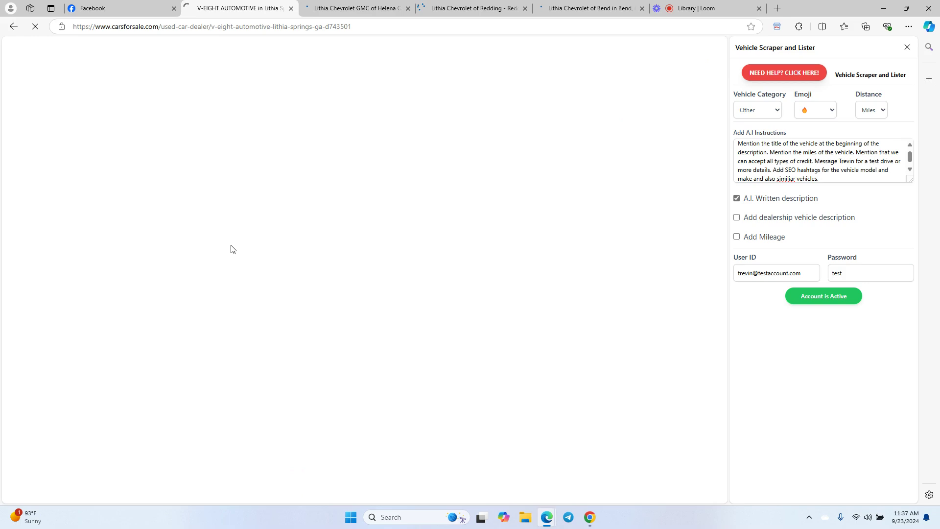
# - Close the Helena, V-EIGHT and Redding tabs, then repost the 2008 Mercedes-Benz ML 320 from the Bend listings
pyautogui.click(470, 8)
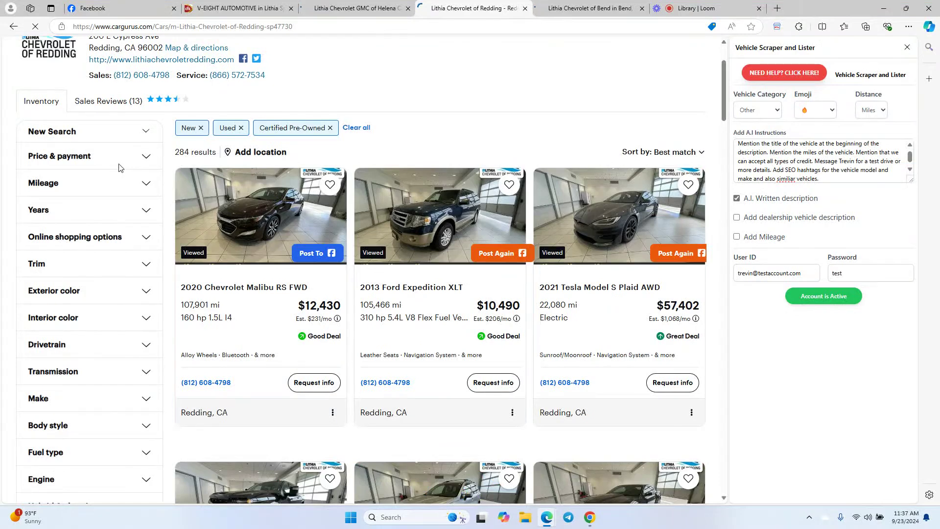
pyautogui.hotkey('ctrl', 'Tab')
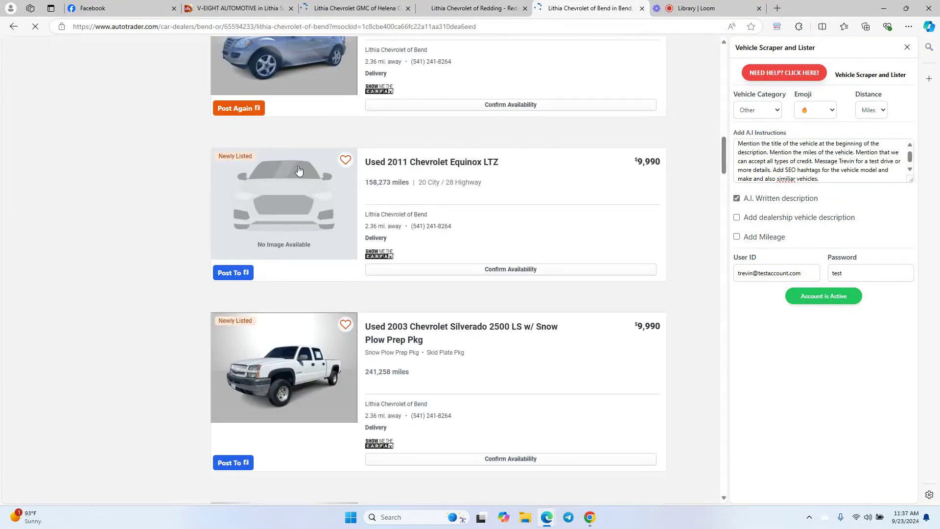
pyautogui.scroll(3, 200, 210)
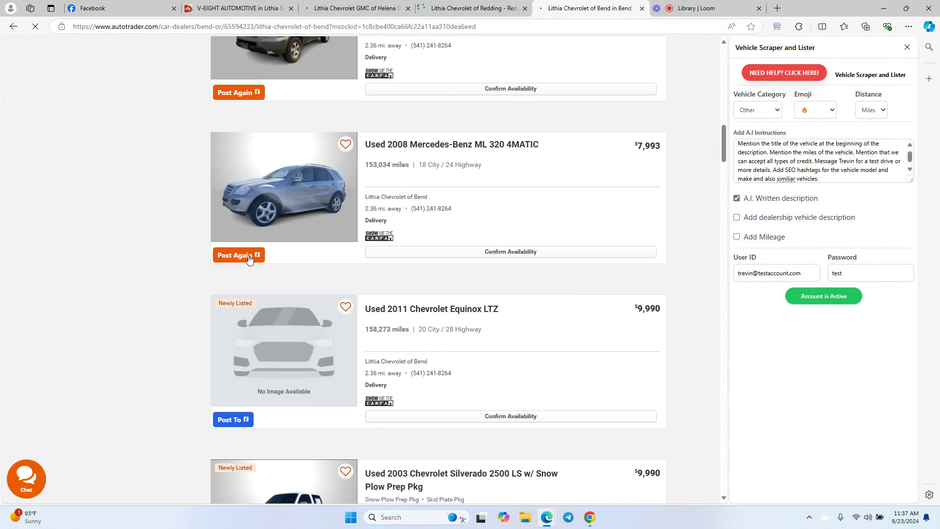
pyautogui.click(409, 8)
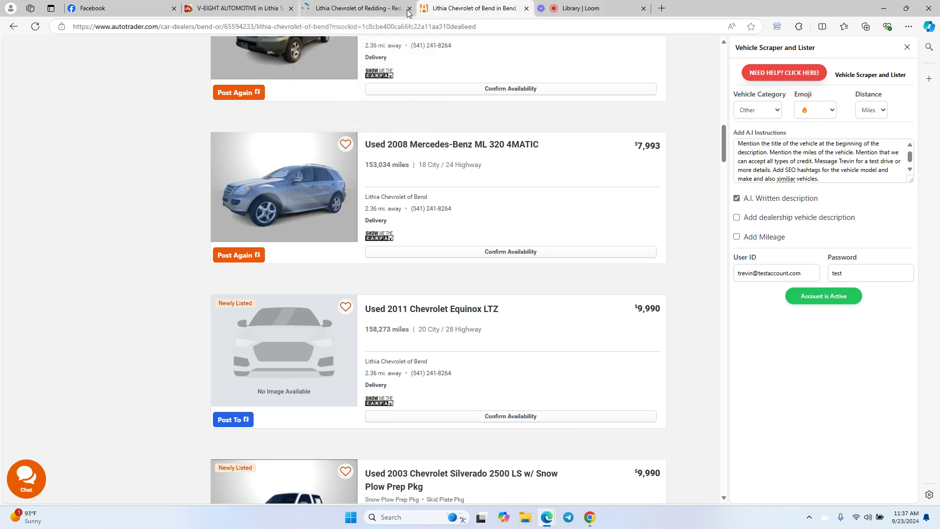
pyautogui.click(291, 8)
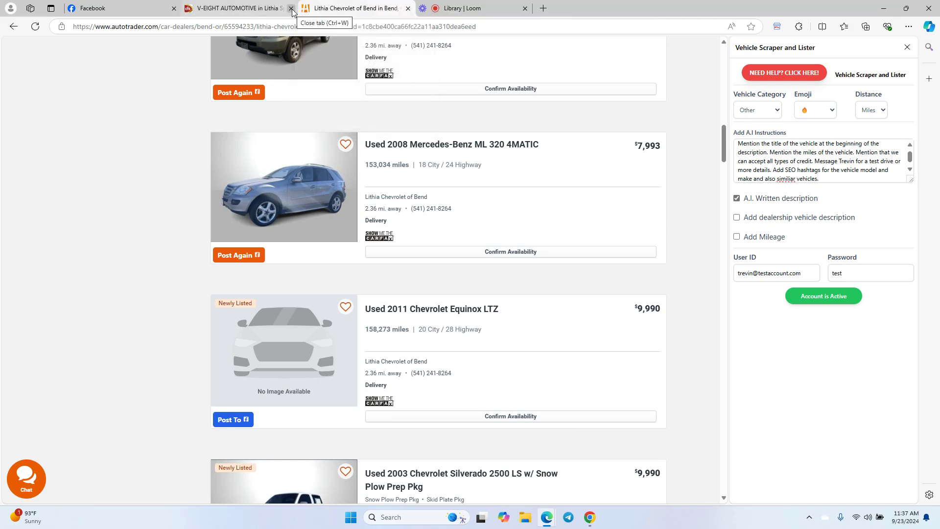
pyautogui.click(292, 8)
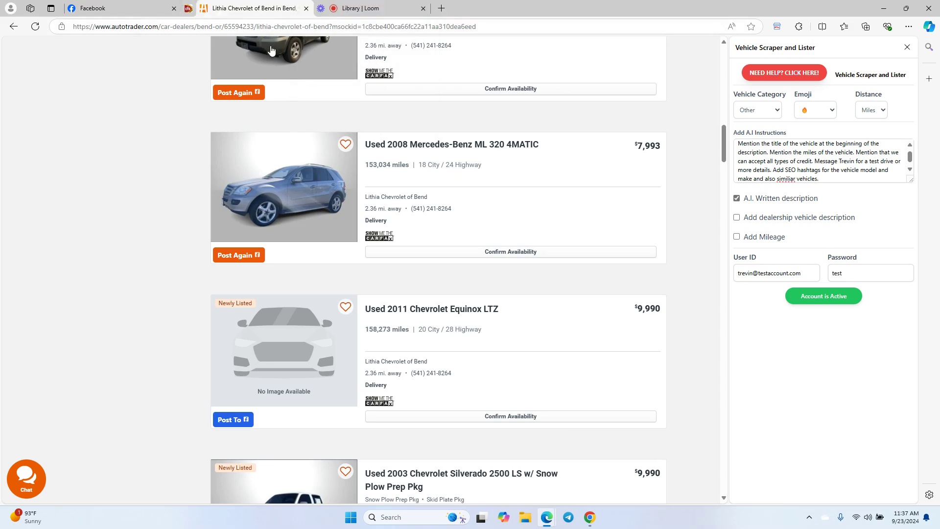
pyautogui.click(234, 255)
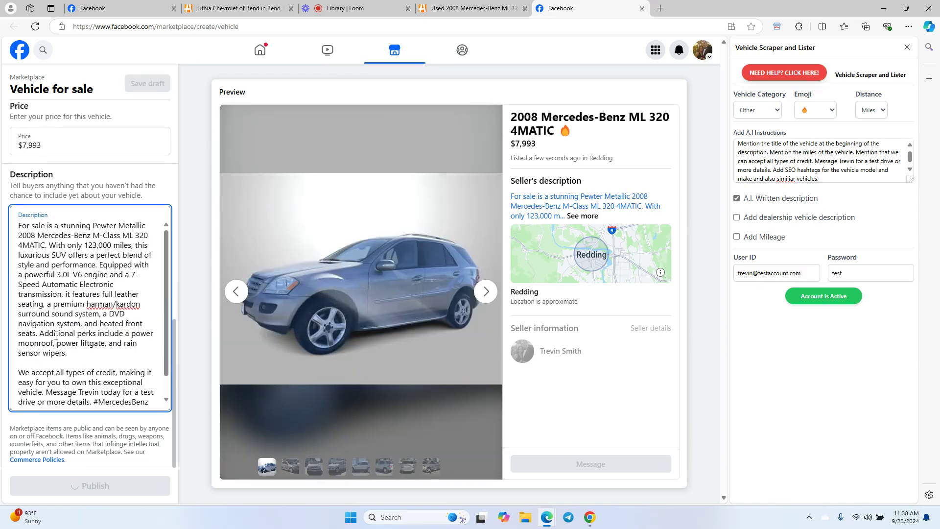
# - Review the auto-filled ML 320 description and details: Redding, 2008, Mercedes-Benz, ML 320 4MATIC
pyautogui.scroll(-1, 65, 321)
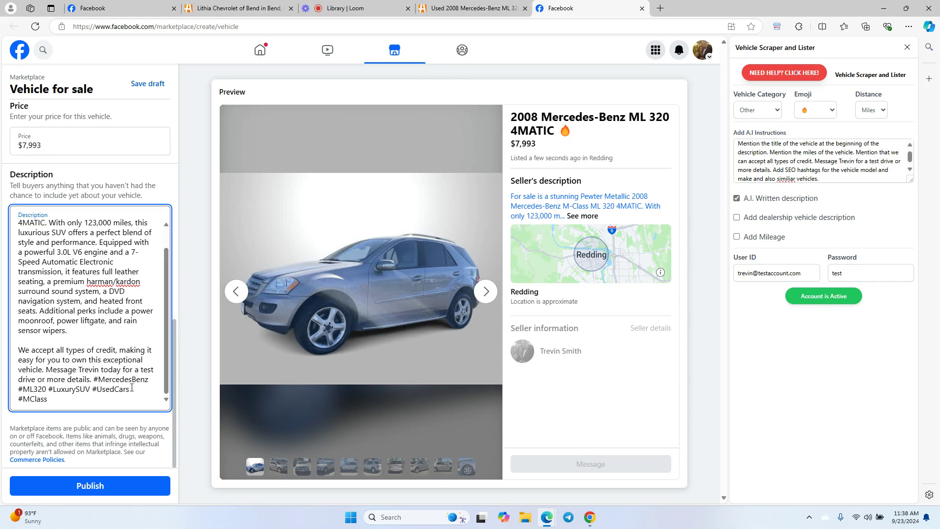
pyautogui.scroll(2, 79, 344)
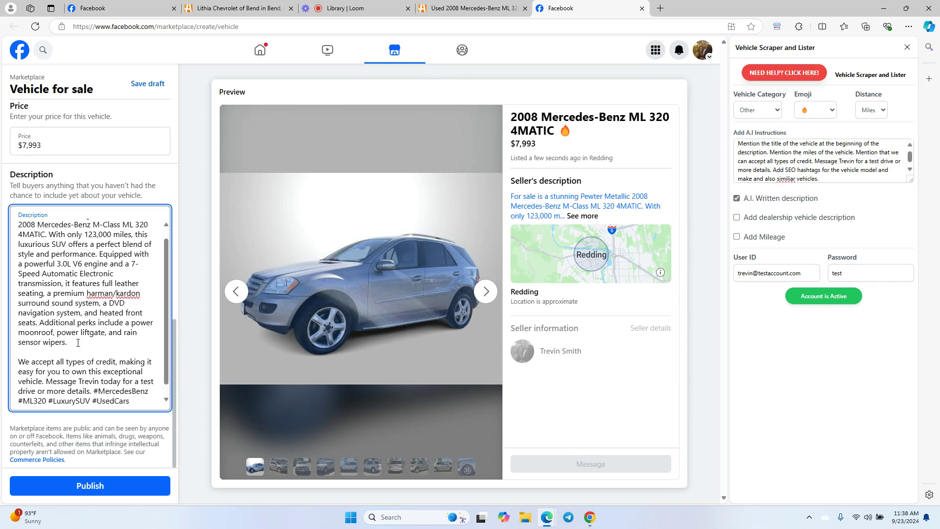
pyautogui.scroll(-2, 51, 391)
pyautogui.scroll(2, 78, 340)
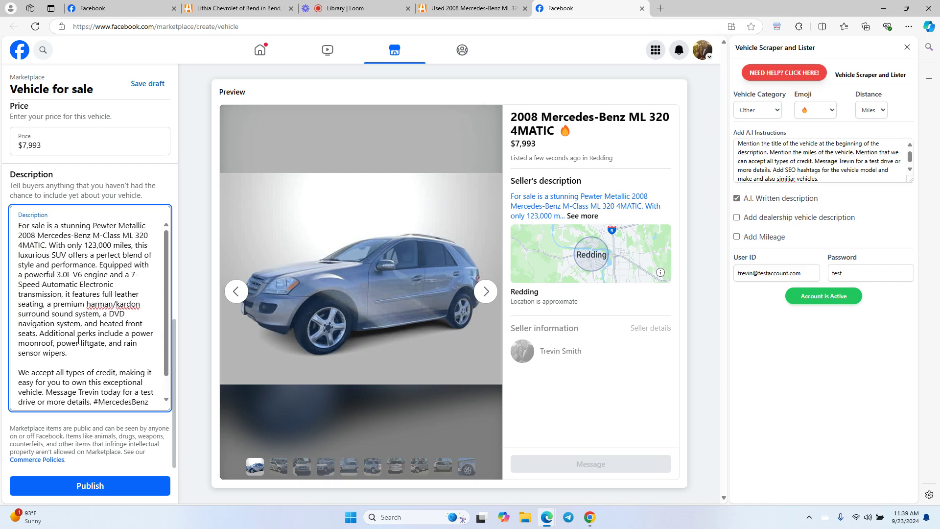
pyautogui.scroll(4, 81, 339)
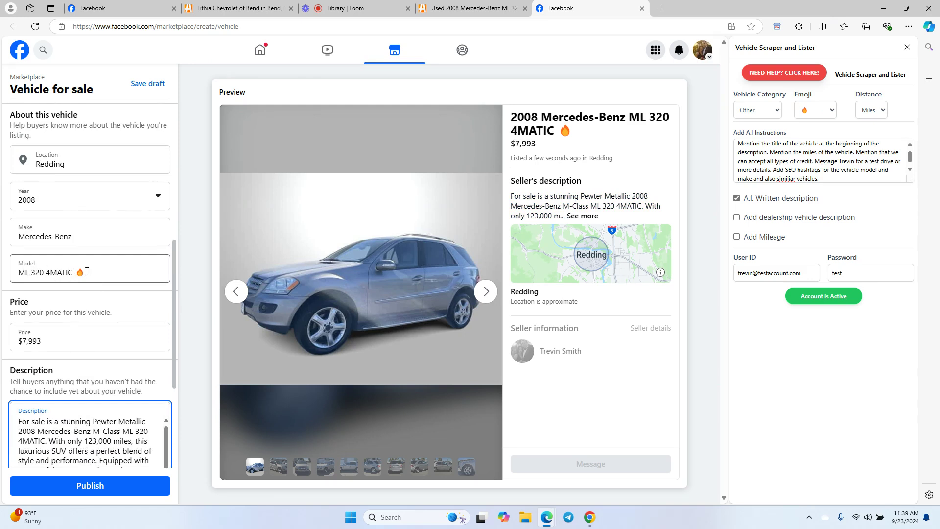
# - Turn on Add Mileage and check the regenerated listing's Make entry
pyautogui.click(738, 238)
pyautogui.click(737, 238)
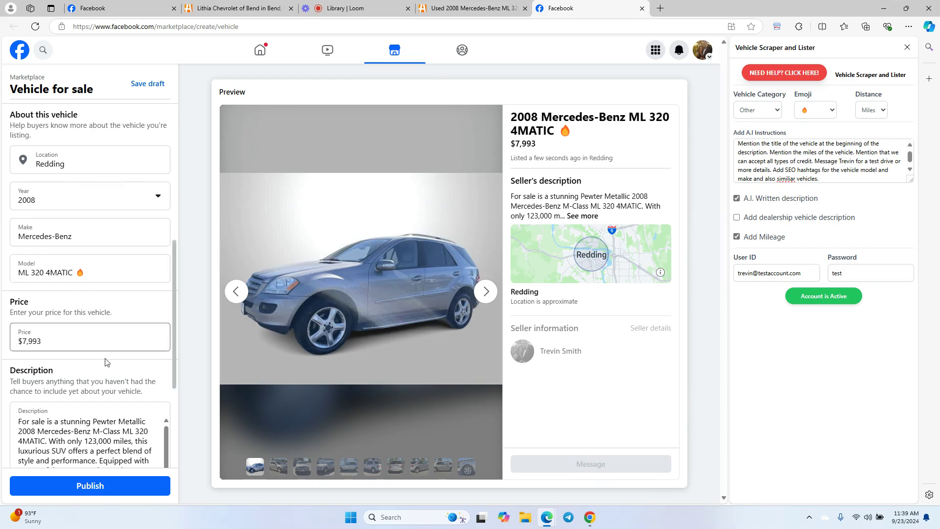
pyautogui.scroll(-3, 105, 373)
pyautogui.scroll(2, 108, 369)
pyautogui.scroll(1, 108, 369)
pyautogui.scroll(2, 120, 333)
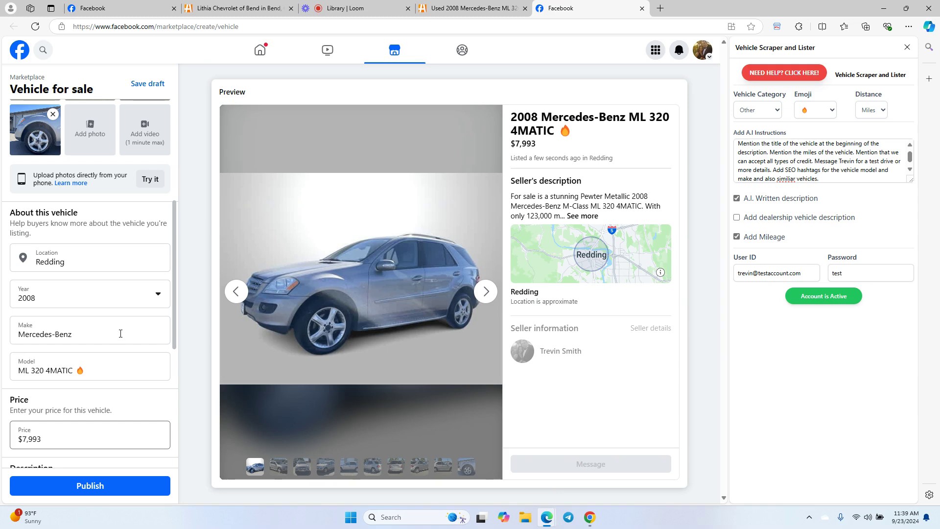
pyautogui.click(116, 333)
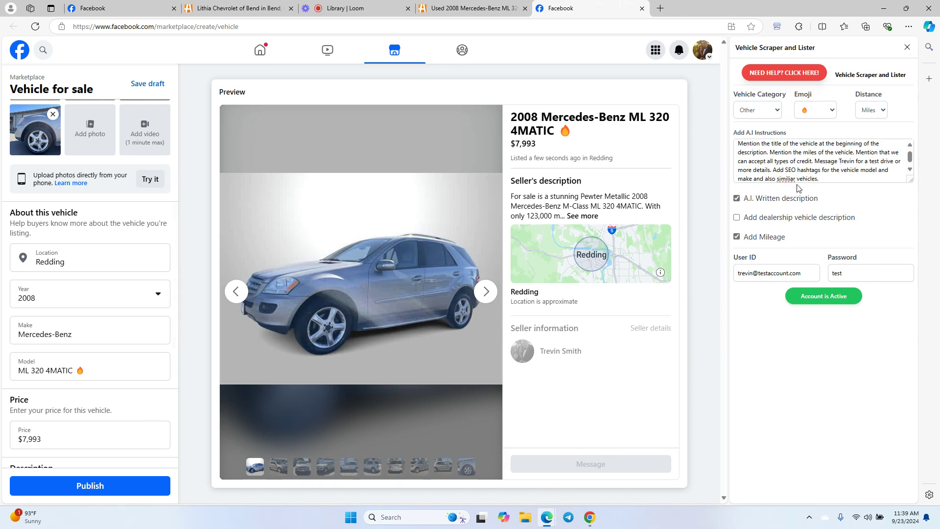
# - Correct the misspelled word in the AI instructions to 'similar'
pyautogui.rightClick(788, 179)
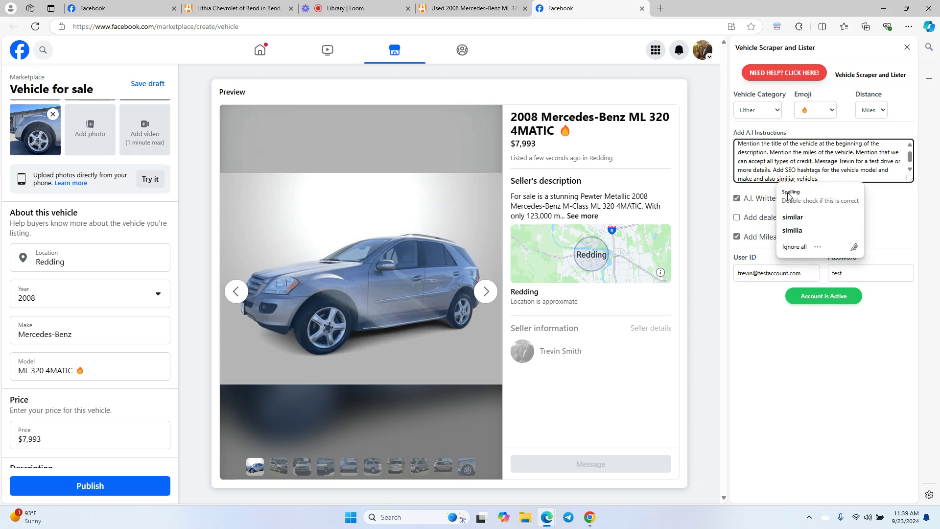
pyautogui.click(796, 218)
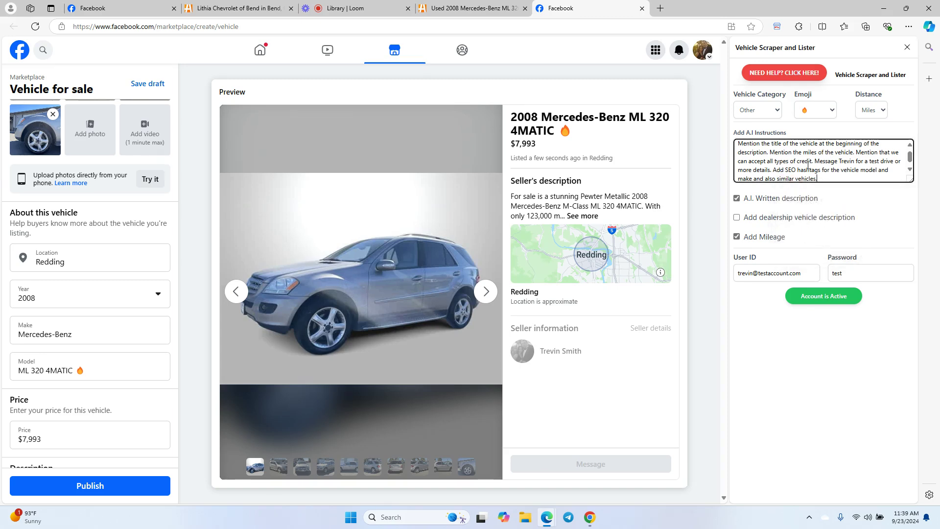
pyautogui.scroll(-5, 101, 346)
pyautogui.scroll(3, 101, 346)
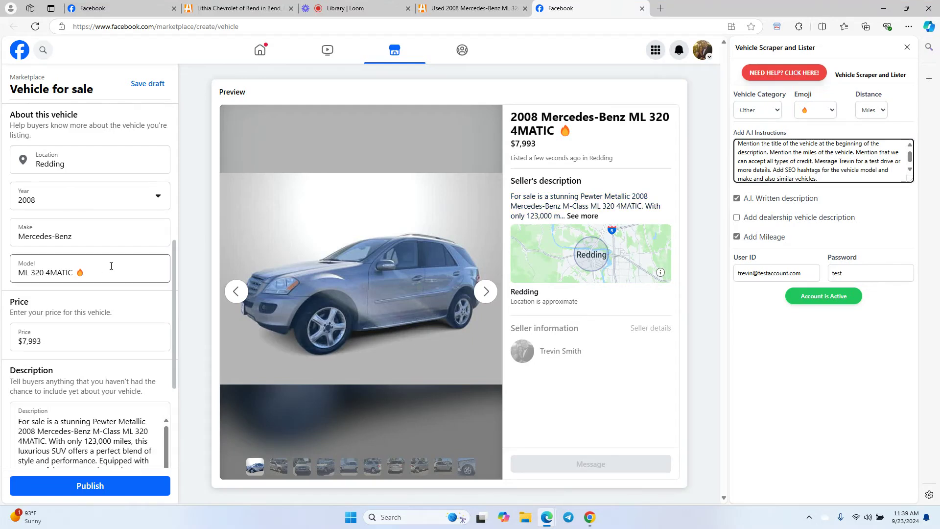
# - Search Bing in a new tab for 'Lithia Chevrolet Redding Autotrader', accepting the spelling corrections
pyautogui.click(660, 8)
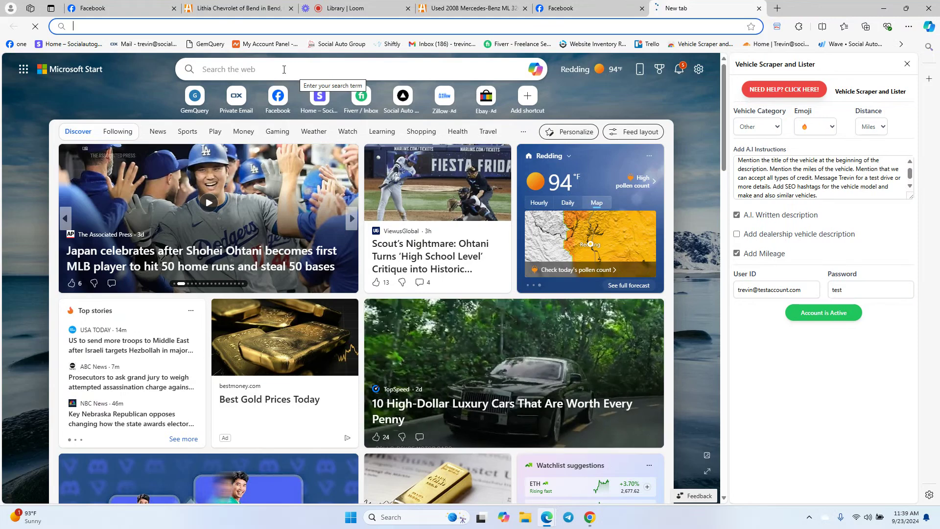
pyautogui.click(246, 69)
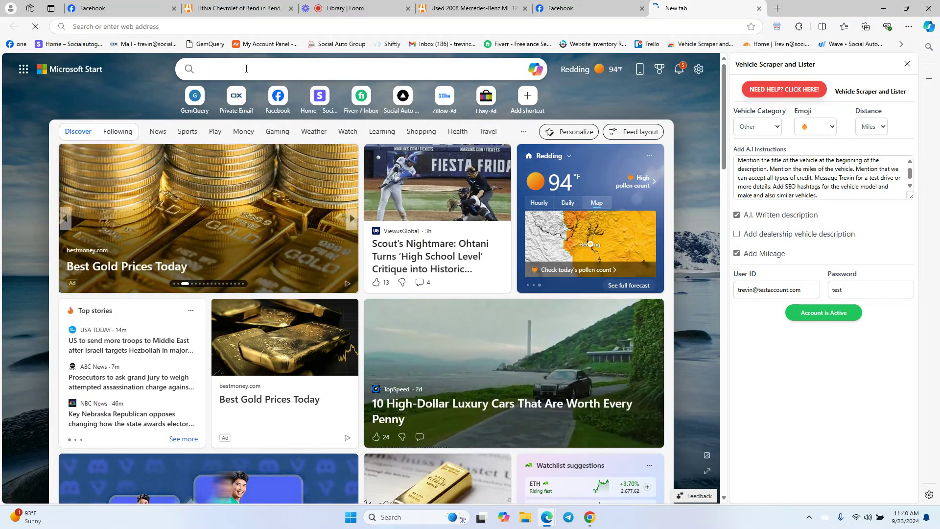
pyautogui.write('Lithia ')
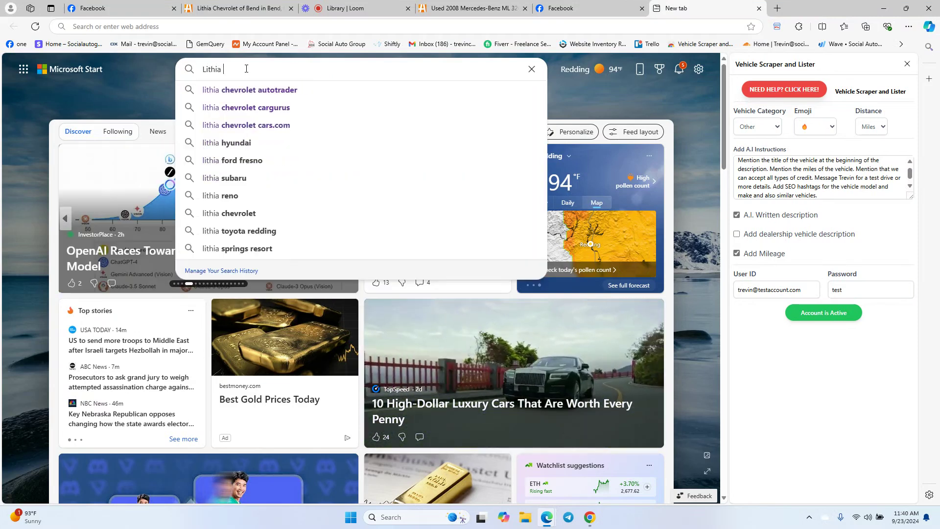
pyautogui.write('chevrolet ')
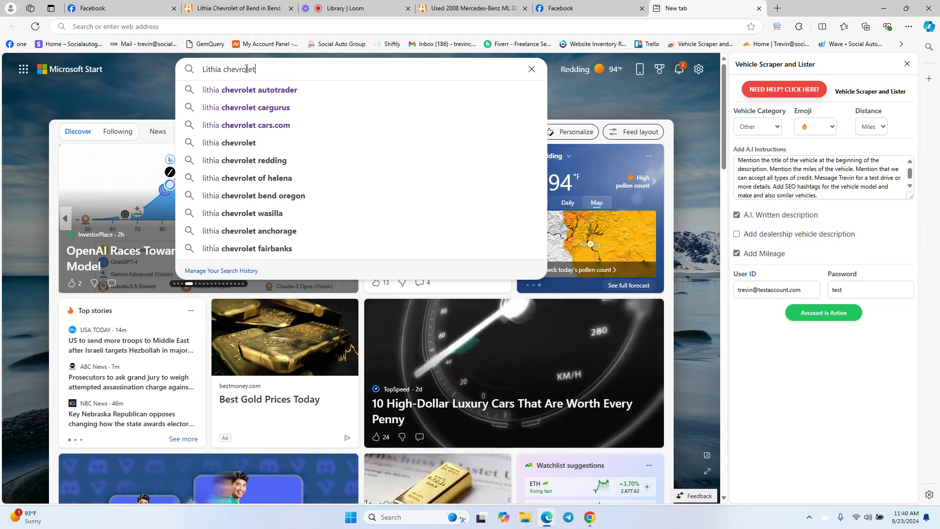
pyautogui.write('redding')
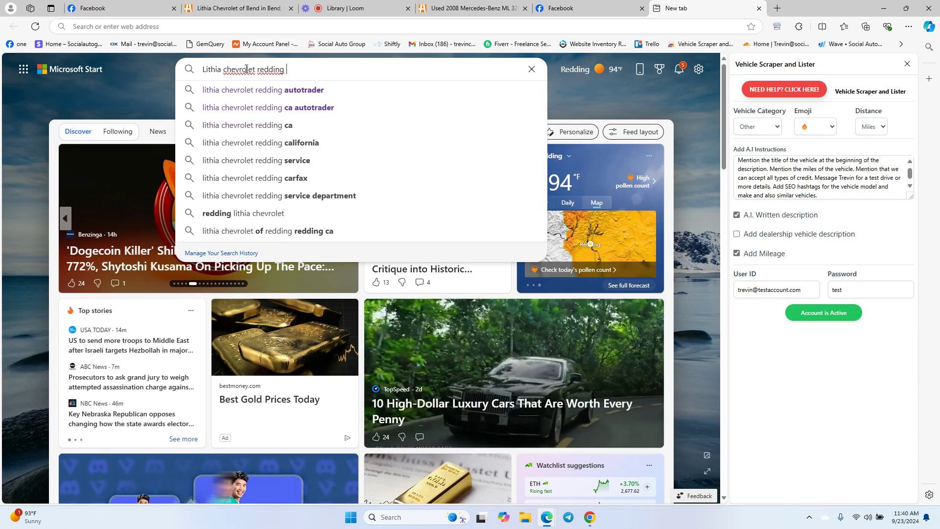
pyautogui.click(250, 68)
pyautogui.click(275, 106)
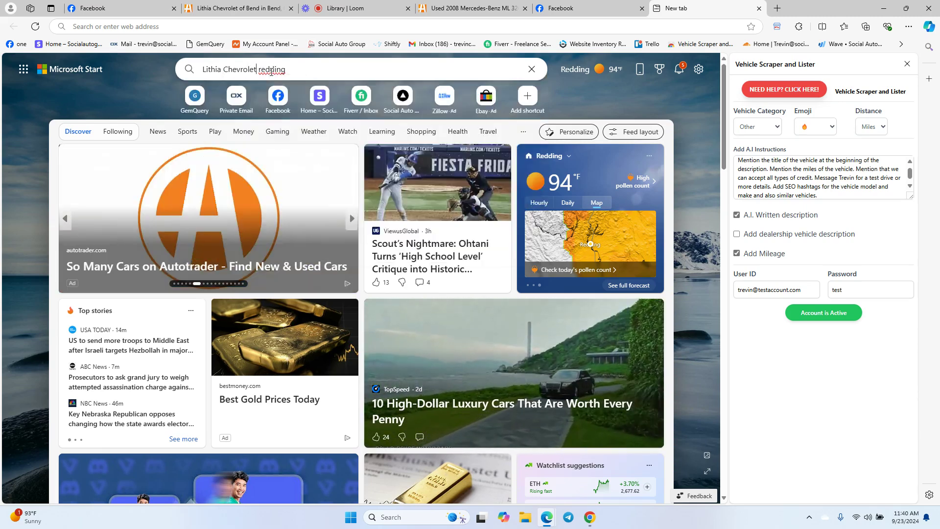
pyautogui.click(271, 70)
pyautogui.click(277, 109)
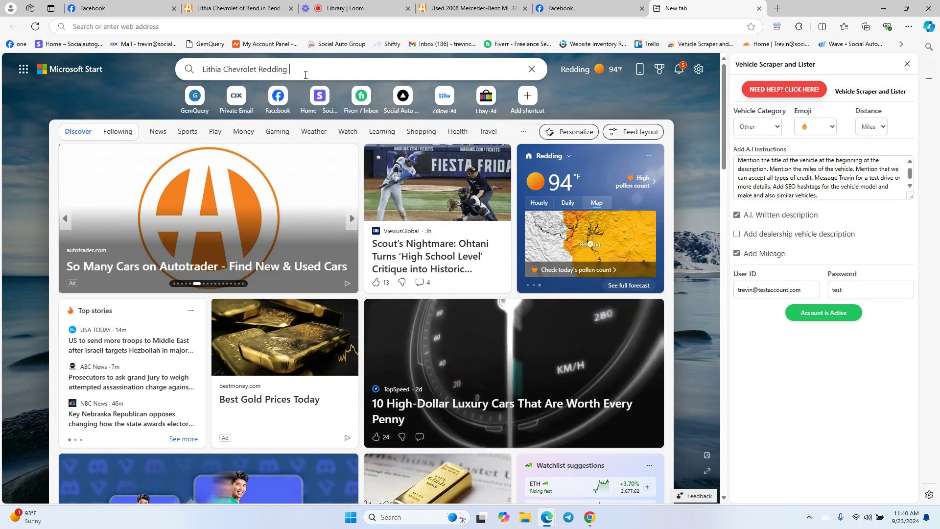
pyautogui.write('Autotrader')
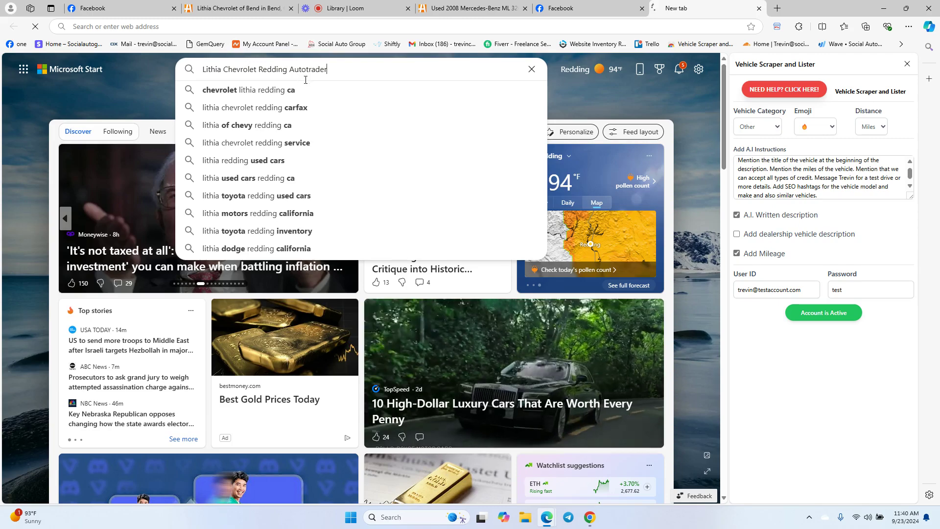
pyautogui.press('Return')
# - Replace 'Autotrader' with 'cars.com' to search for Lithia Chevrolet Redding cars.com
pyautogui.scroll(-4, 138, 185)
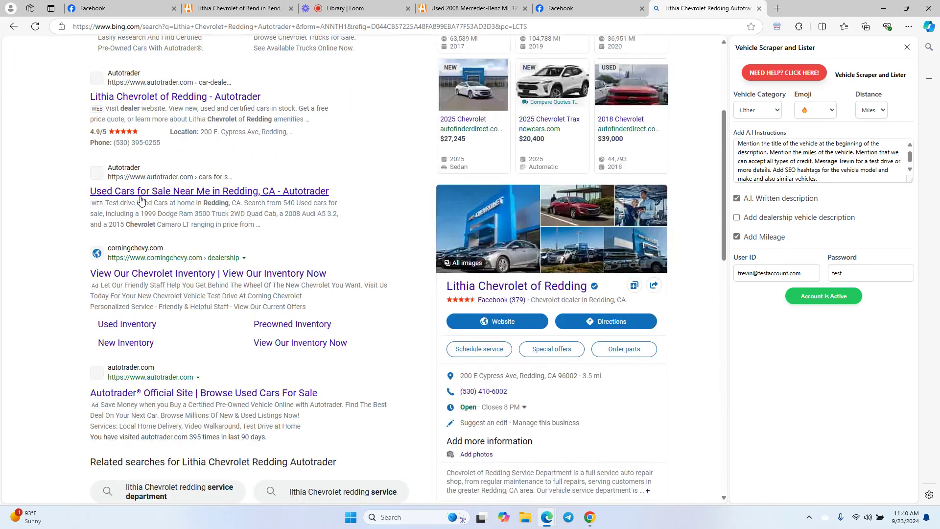
pyautogui.scroll(-3, 86, 191)
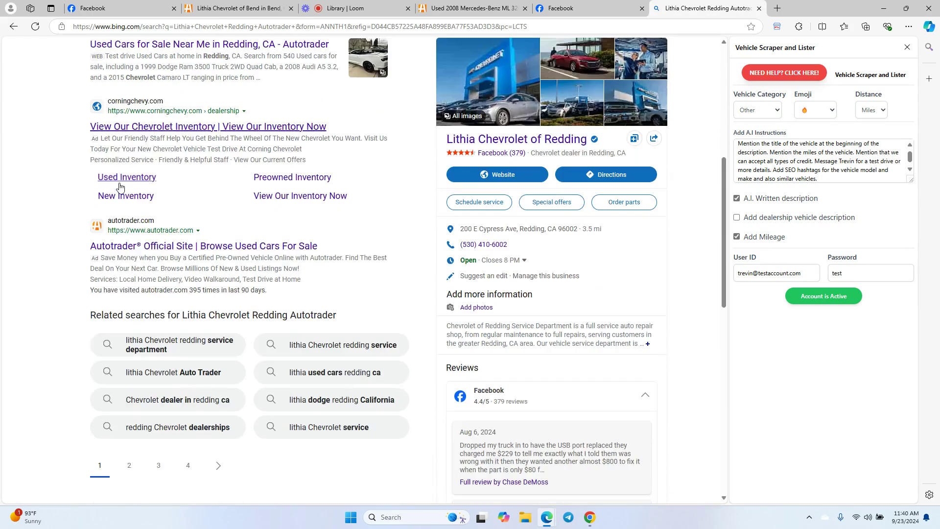
pyautogui.scroll(5, 169, 198)
pyautogui.scroll(2, 162, 208)
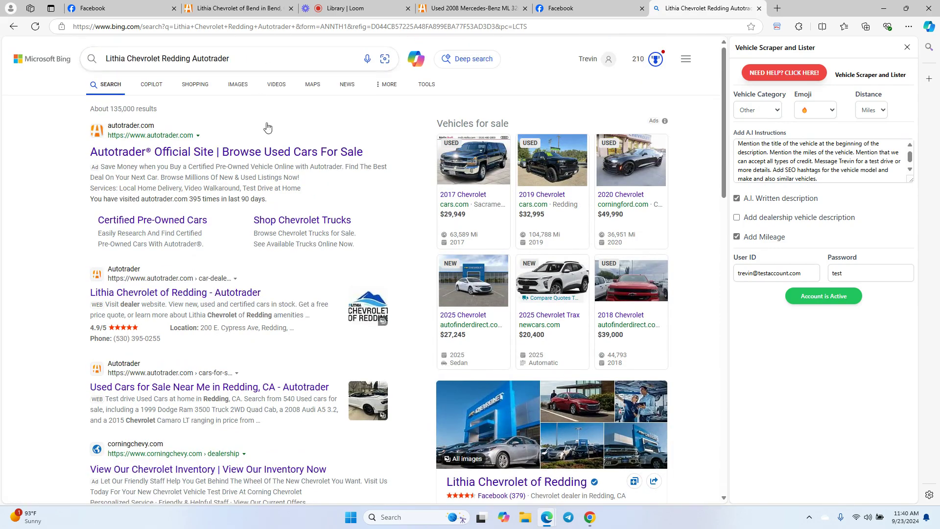
pyautogui.doubleClick(195, 58)
pyautogui.write('ca')
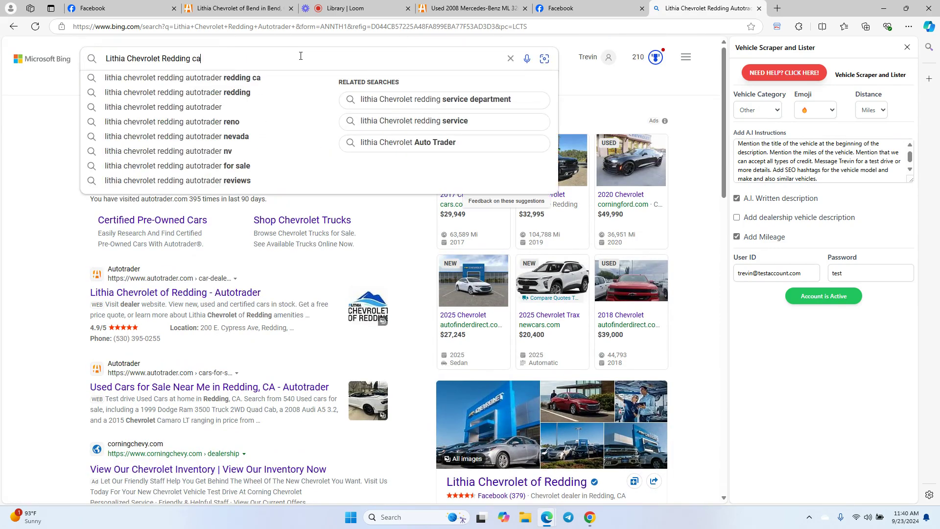
pyautogui.write('rs.com')
pyautogui.press('Return')
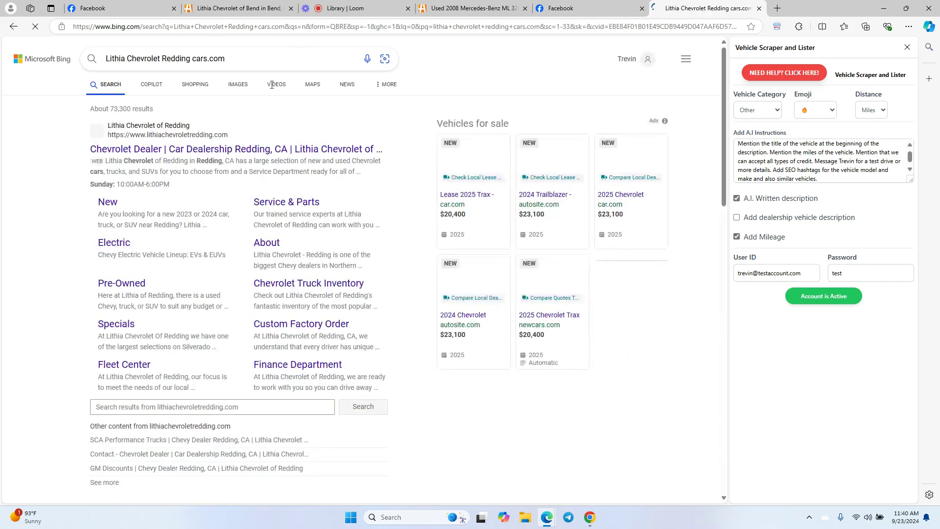
# - Scroll through the results for the dealer's site, vehicles for sale and business details
pyautogui.scroll(-5, 132, 170)
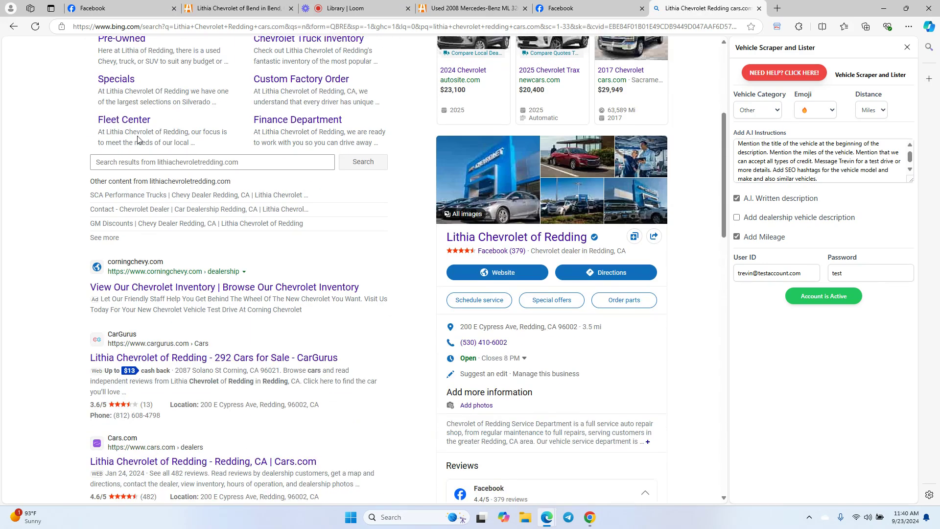
pyautogui.scroll(-2, 138, 140)
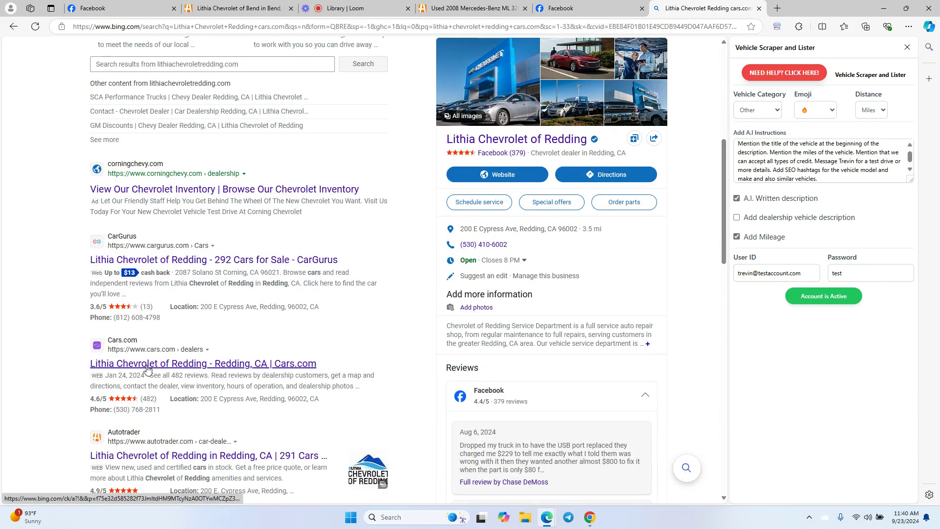
pyautogui.scroll(7, 176, 172)
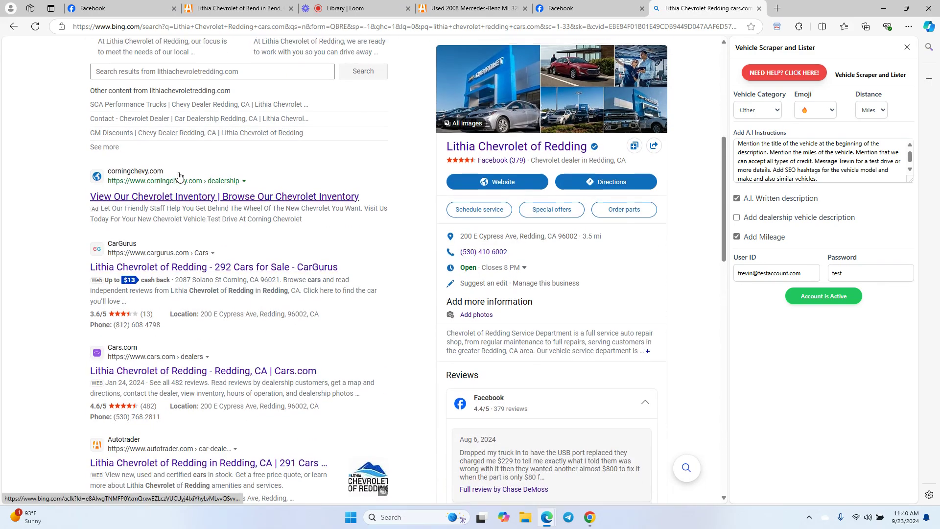
pyautogui.scroll(-5, 122, 255)
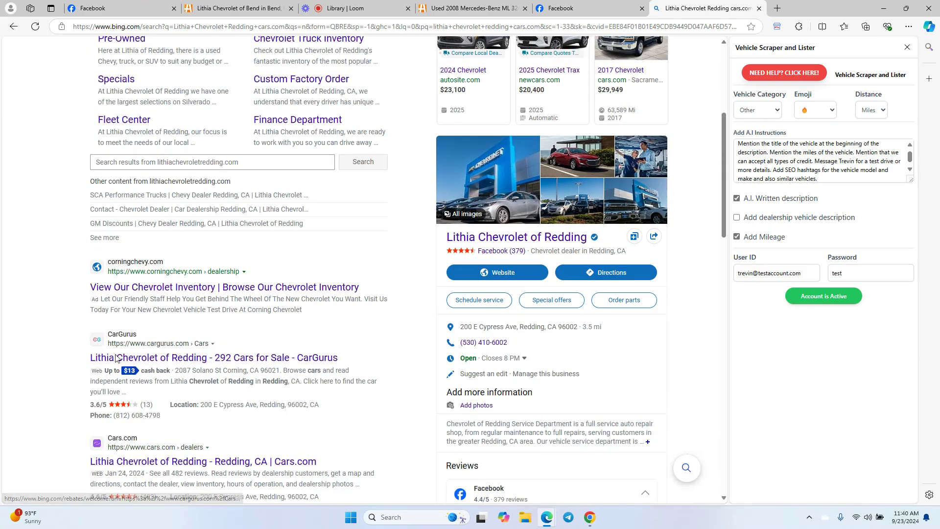
pyautogui.scroll(-3, 169, 221)
pyautogui.scroll(-2, 191, 343)
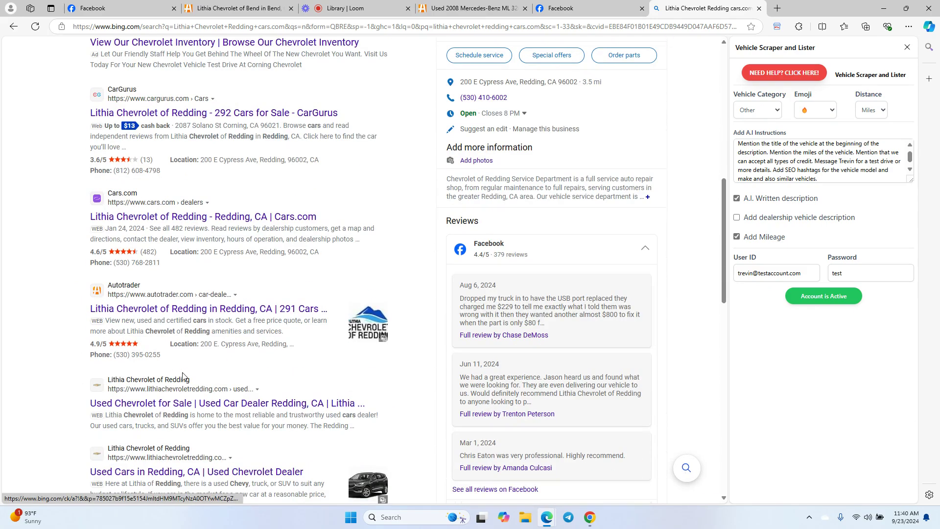
pyautogui.scroll(3, 200, 349)
pyautogui.scroll(7, 201, 350)
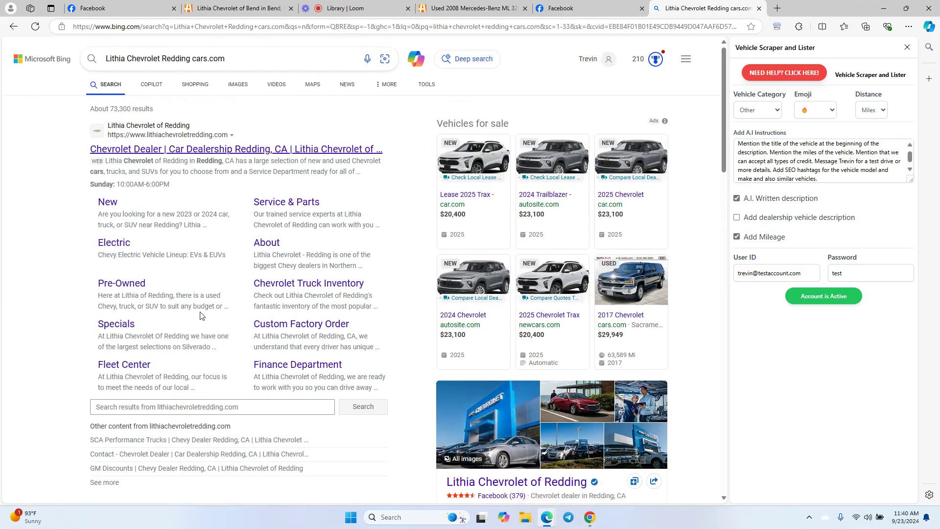
# - Search Google in Chrome for Lithia Chevrolet
pyautogui.click(590, 517)
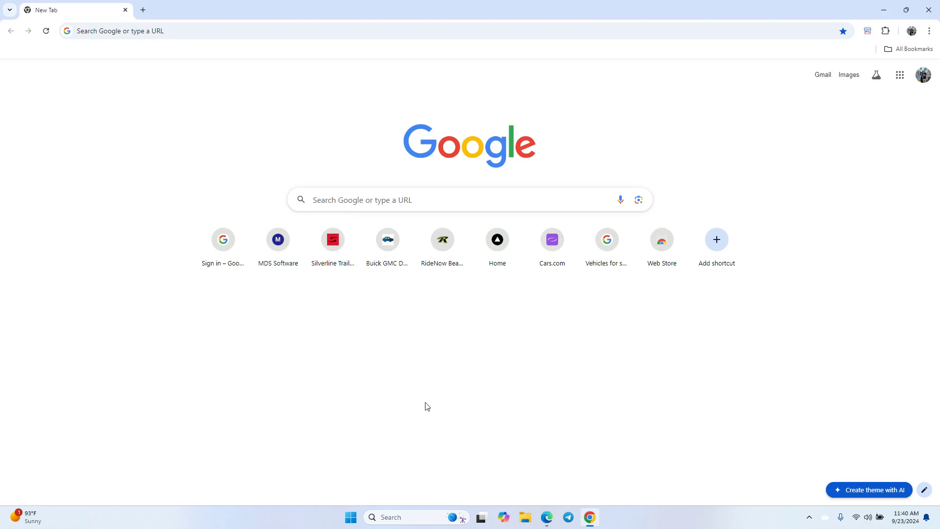
pyautogui.click(350, 202)
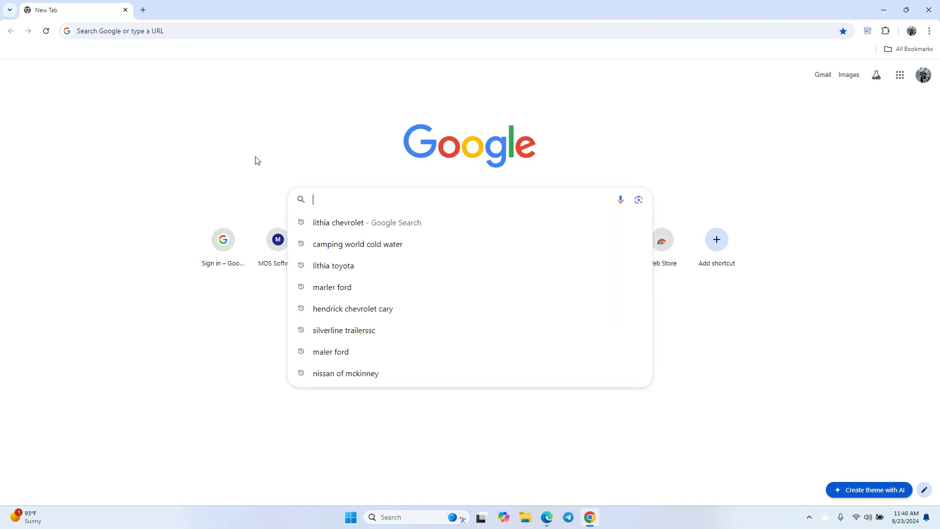
pyautogui.write('lithia')
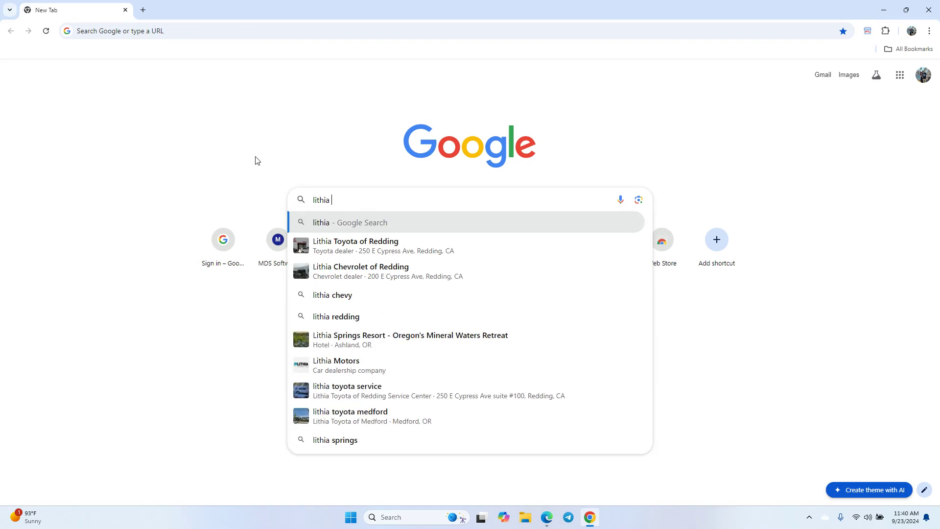
pyautogui.write(' che')
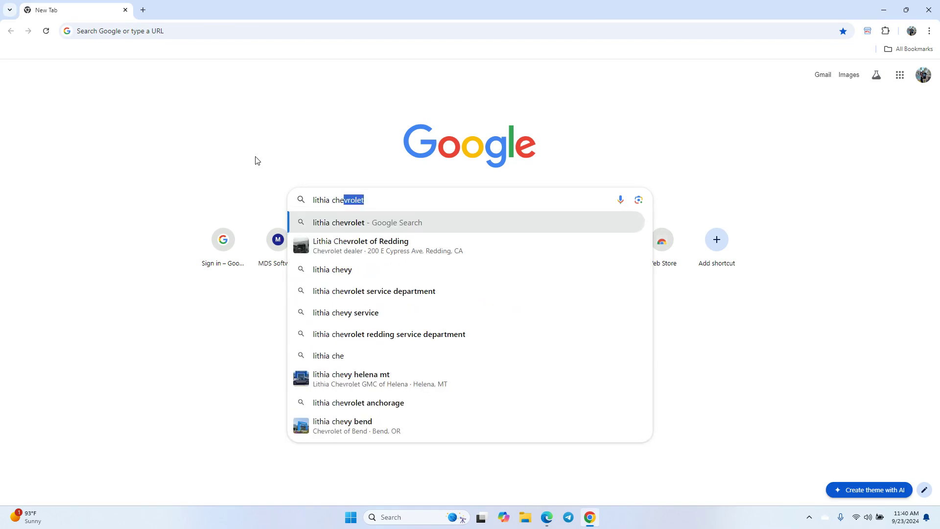
pyautogui.press('Return')
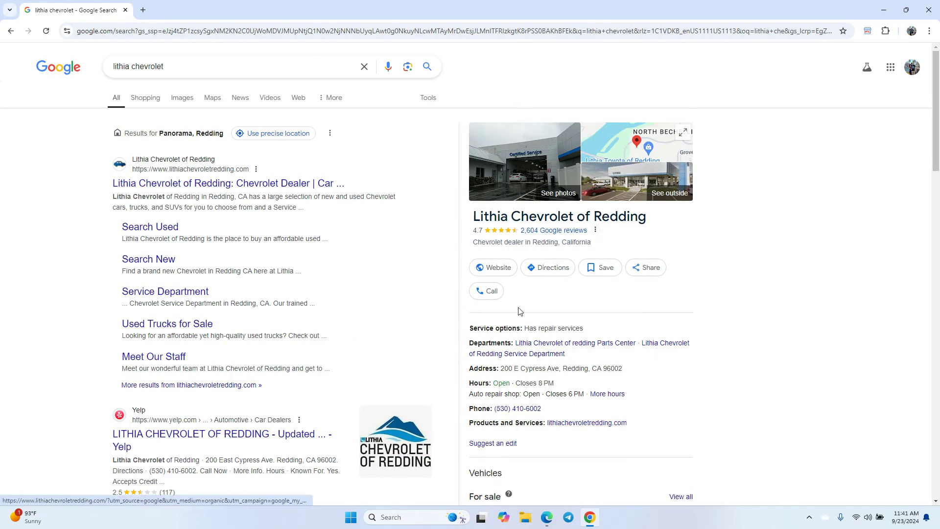
# - Open Lithia Chevrolet of Redding's full list of 143 vehicles for sale
pyautogui.scroll(-3, 613, 209)
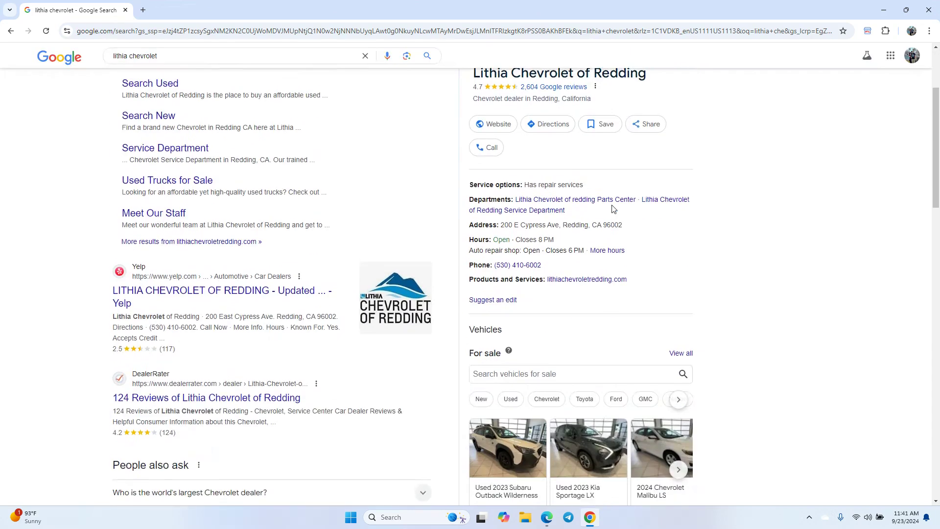
pyautogui.scroll(-1, 614, 209)
pyautogui.scroll(-2, 600, 221)
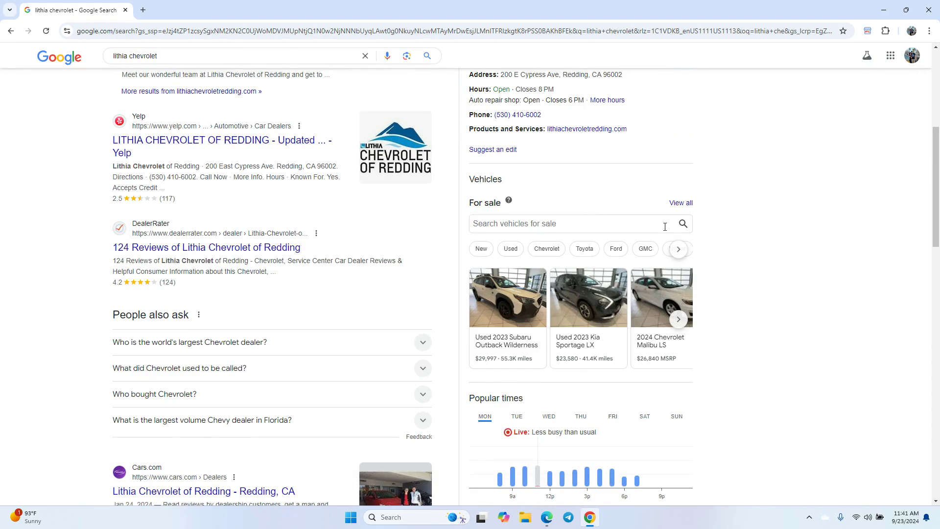
pyautogui.click(682, 204)
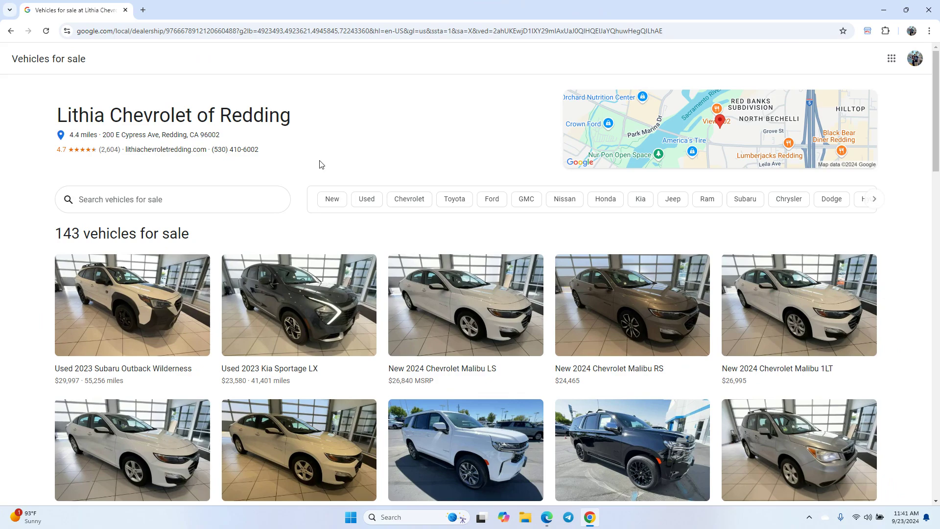
pyautogui.scroll(-3, 128, 294)
pyautogui.scroll(-3, 130, 296)
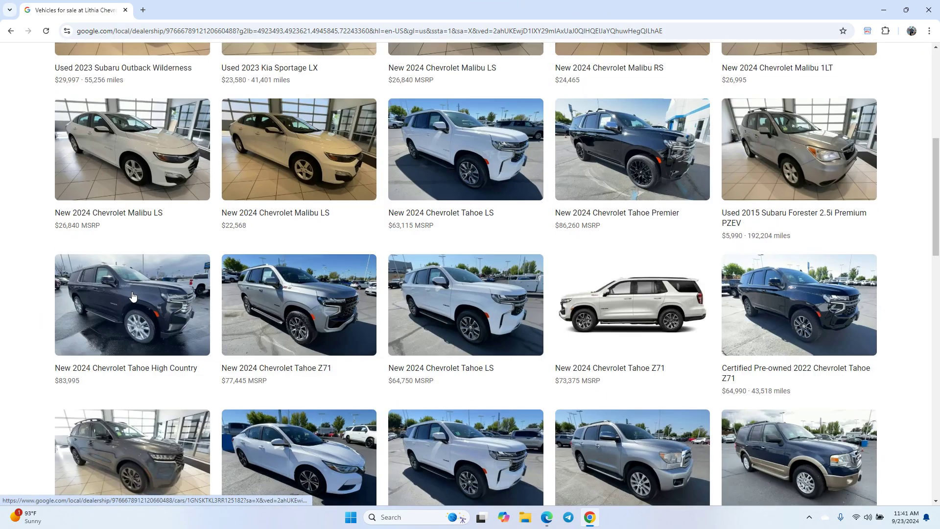
pyautogui.scroll(-4, 132, 296)
pyautogui.scroll(9, 611, 148)
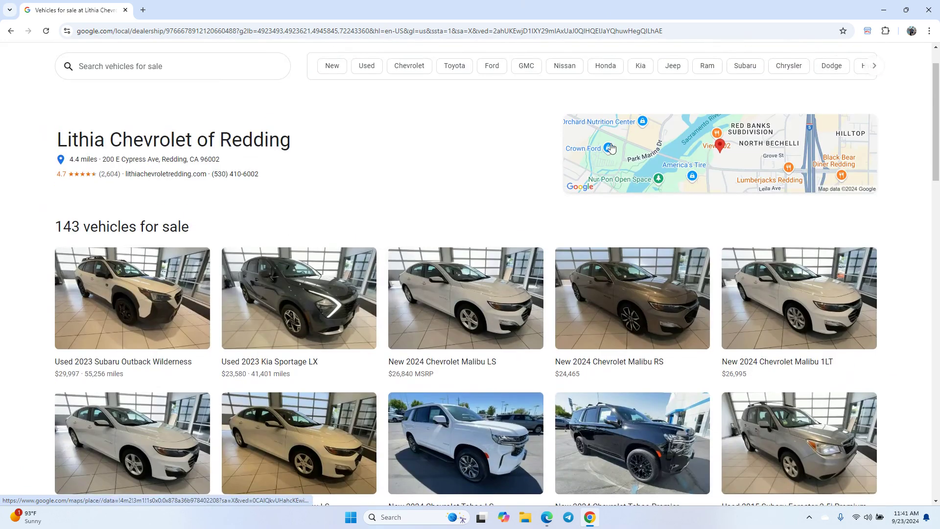
# - Copy the dealership page's web address and return to the Bing results in Edge
pyautogui.click(232, 31)
pyautogui.hotkey('ctrl', 'c')
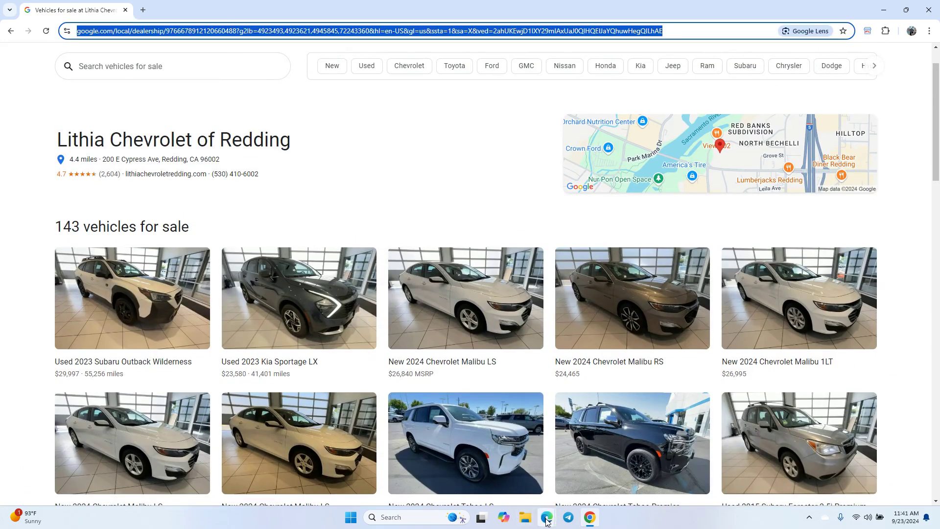
pyautogui.moveTo(547, 517)
pyautogui.click(588, 465)
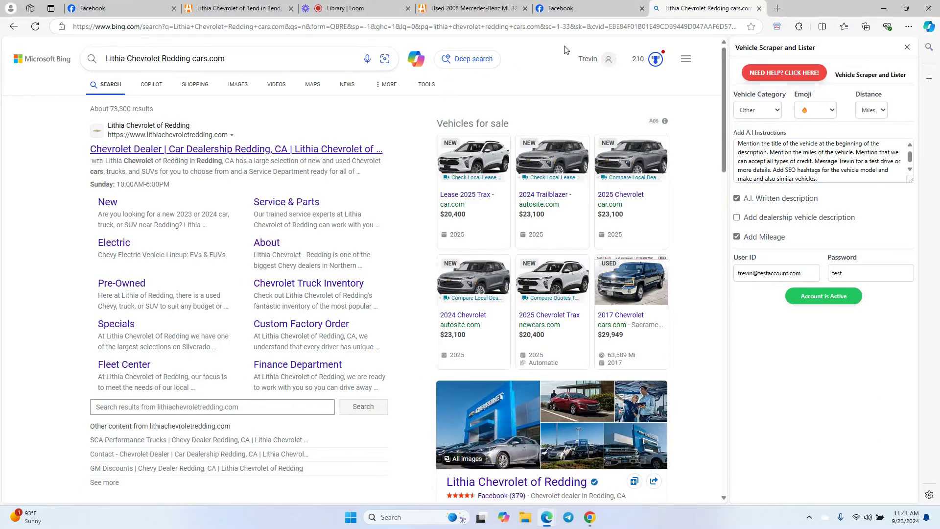
# - Load the copied Lithia Chevrolet of Redding inventory address in a new Edge tab
pyautogui.click(778, 8)
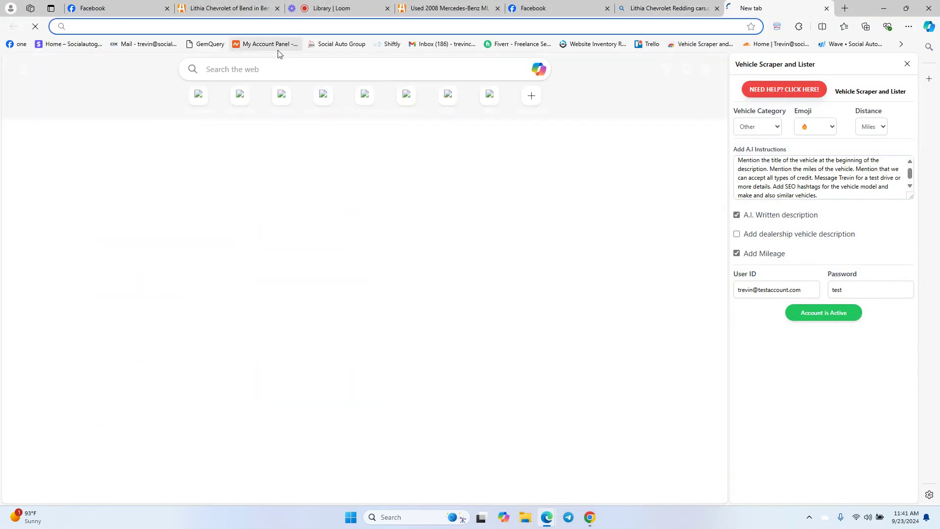
pyautogui.hotkey('ctrl', 'v')
pyautogui.press('Return')
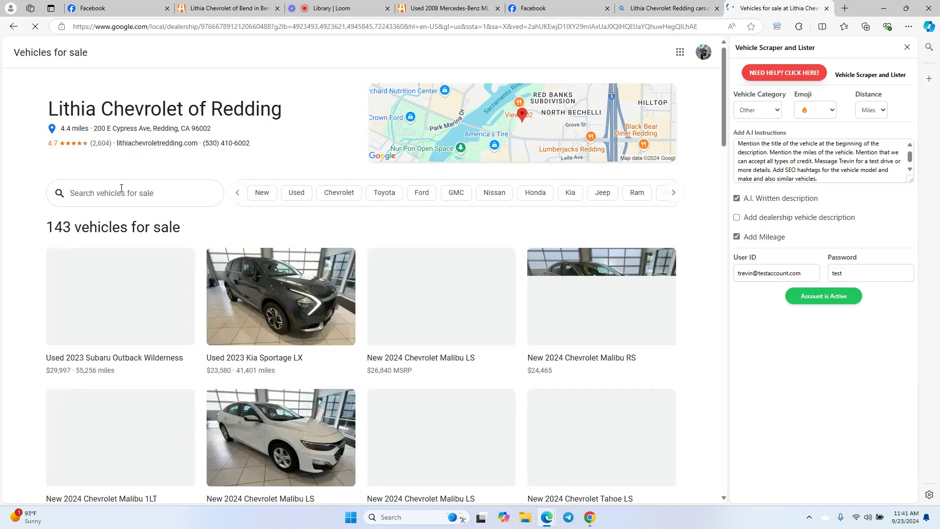
pyautogui.scroll(-2, 122, 192)
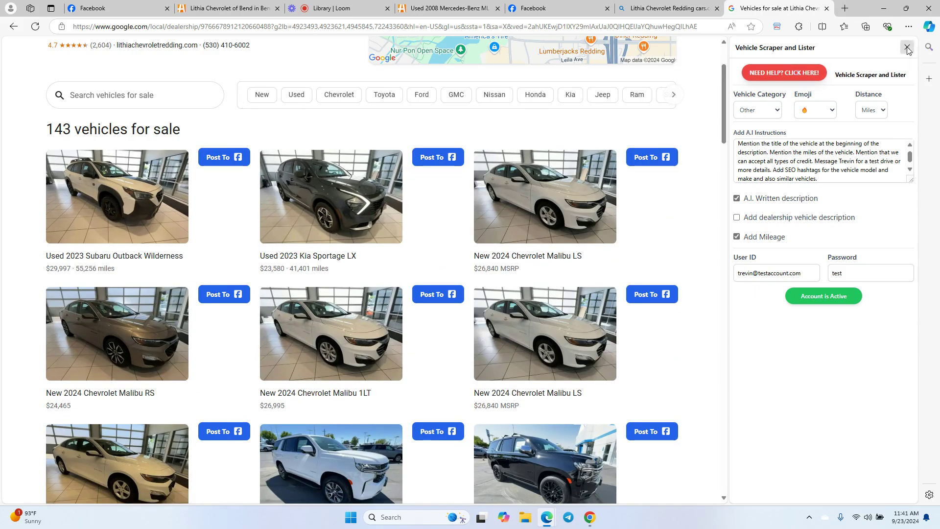
# - Close the extension side panel and scroll the vehicles to confirm each has a Post To button
pyautogui.click(909, 48)
pyautogui.scroll(2, 368, 239)
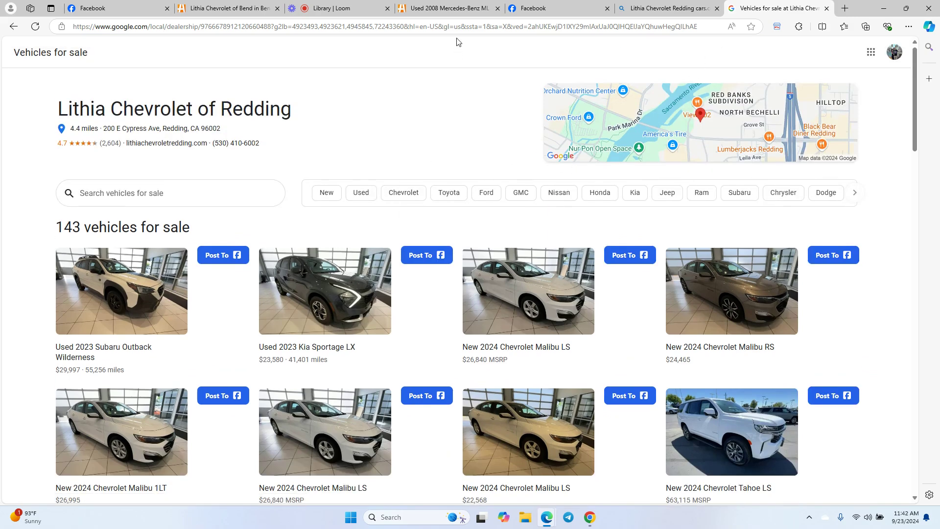
pyautogui.scroll(-1, 389, 224)
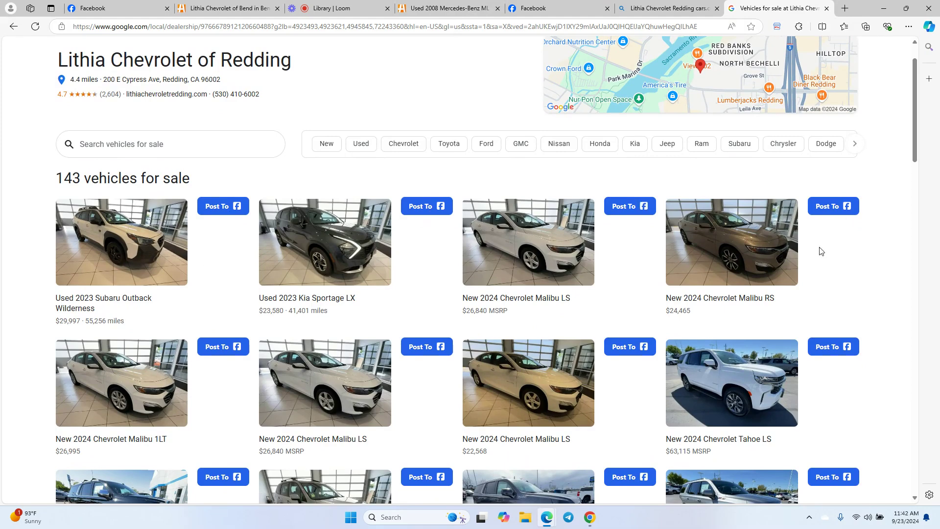
pyautogui.scroll(1, 553, 279)
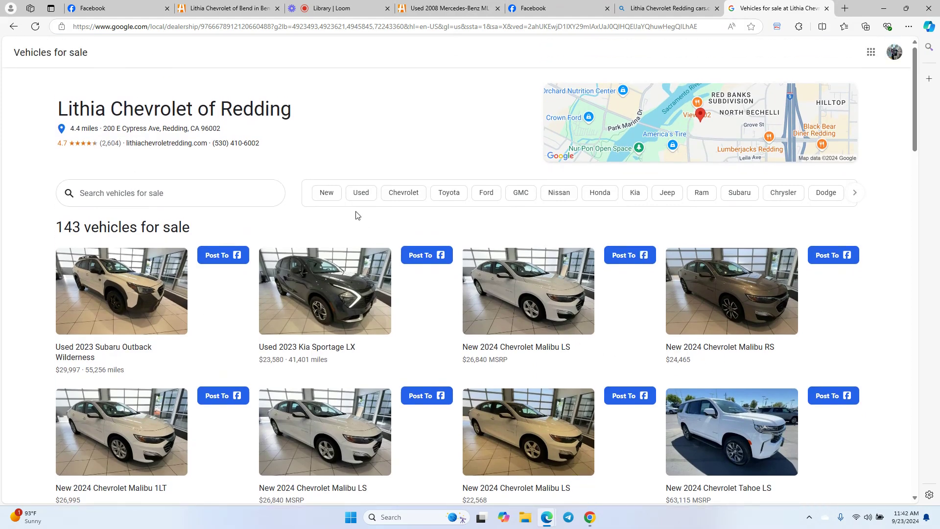
# - Bring the Lithia Chevrolet of Bend Autotrader page forward and toggle the extension panel open and shut
pyautogui.click(244, 9)
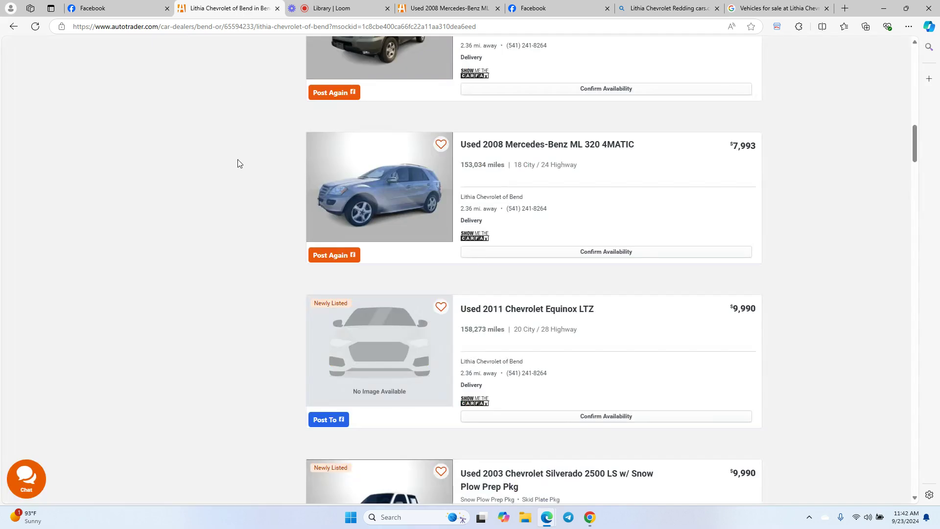
pyautogui.scroll(15, 441, 206)
pyautogui.scroll(6, 467, 221)
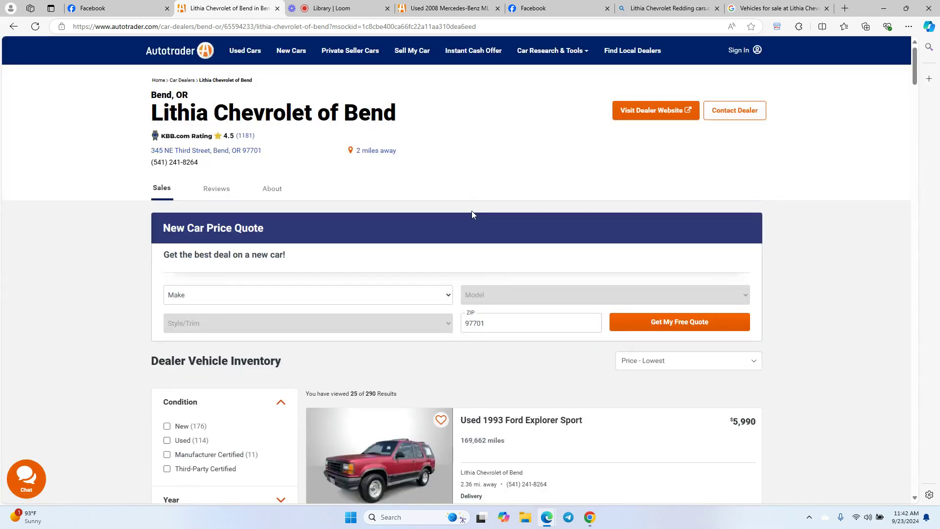
pyautogui.click(777, 26)
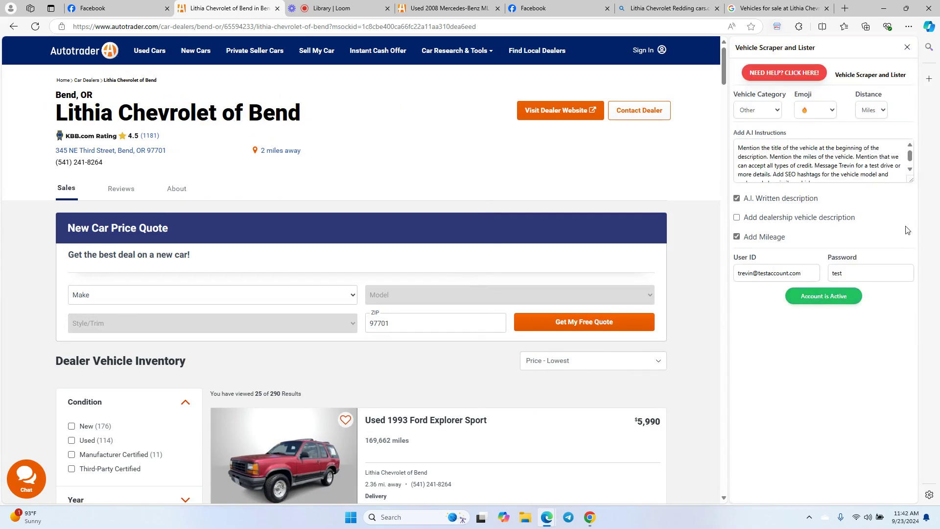
pyautogui.click(777, 26)
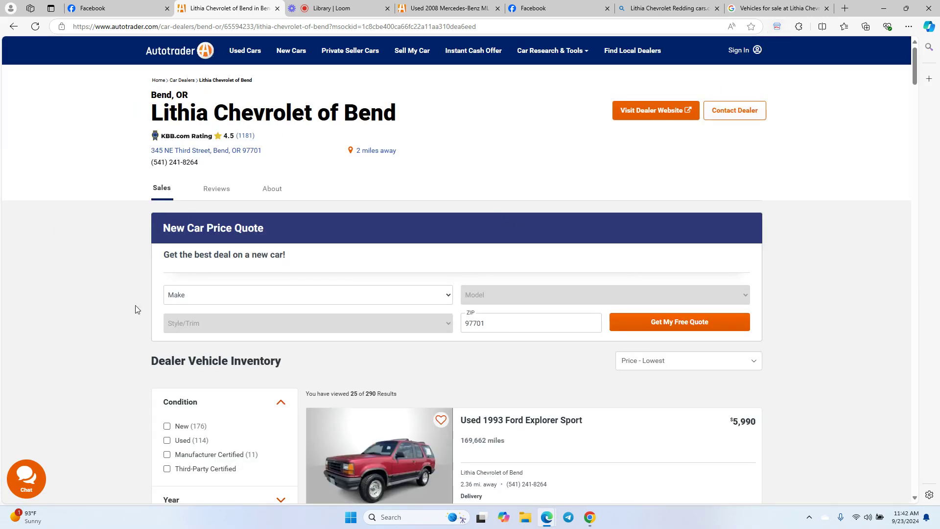
pyautogui.scroll(-3, 351, 260)
pyautogui.scroll(3, 465, 333)
# - Save the dealer inventory page as a favorite in the Favorites bar
pyautogui.click(752, 27)
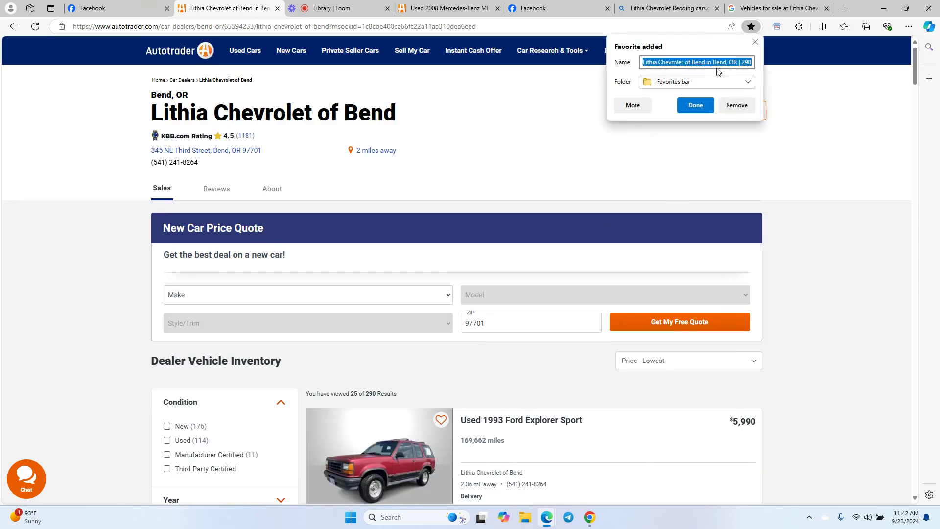
pyautogui.click(709, 85)
pyautogui.click(684, 97)
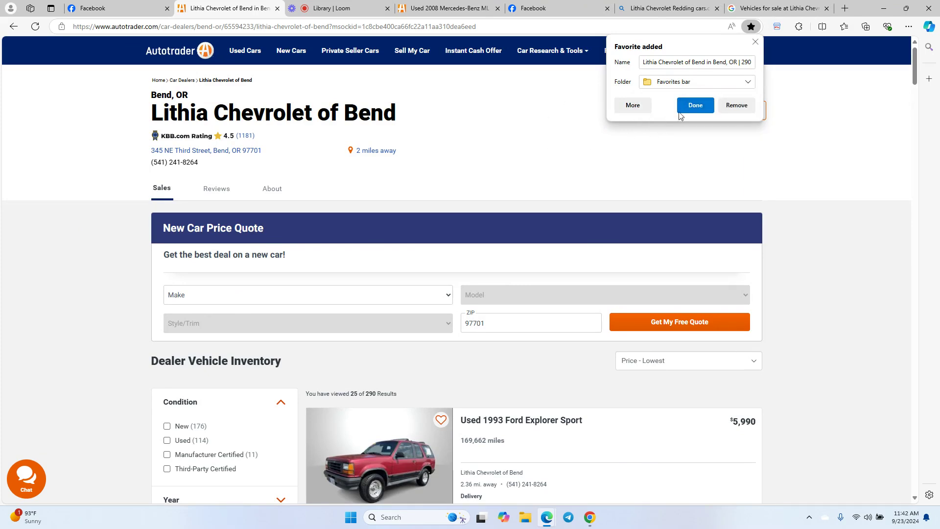
pyautogui.click(562, 105)
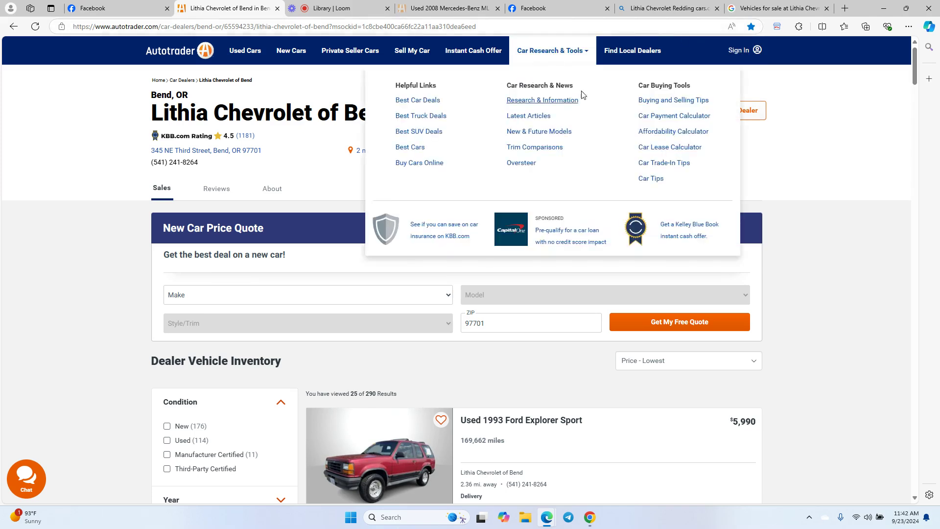
# - Review the vehicle listings and their Post To and Post Again buttons
pyautogui.scroll(-5, 318, 365)
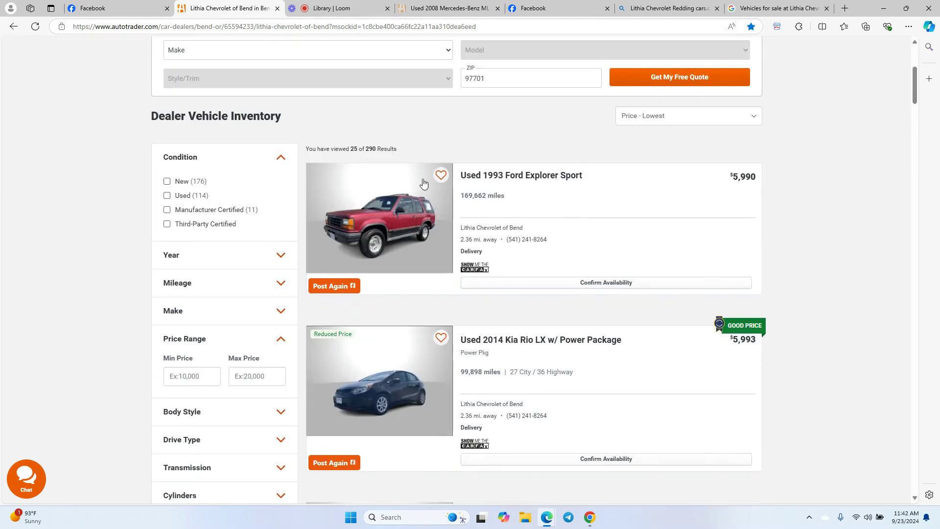
pyautogui.scroll(-4, 406, 310)
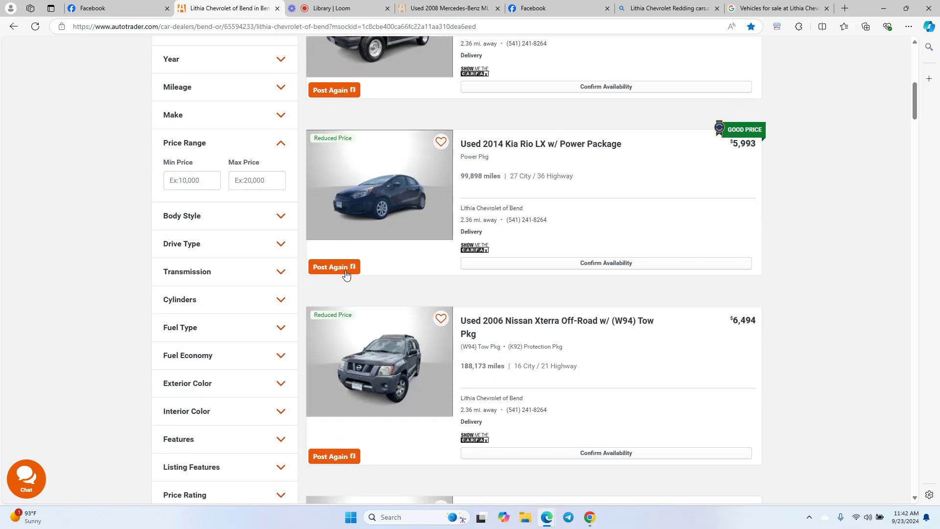
pyautogui.scroll(-4, 346, 274)
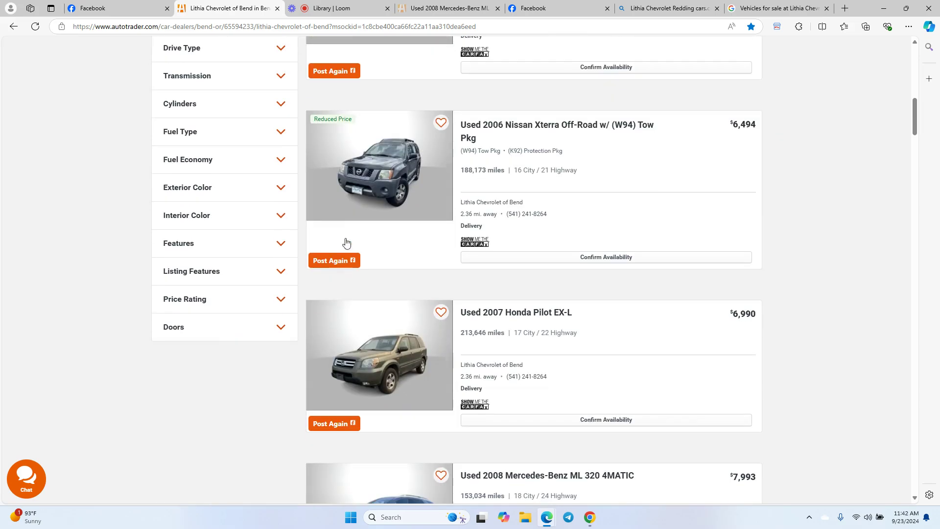
pyautogui.scroll(-9, 344, 267)
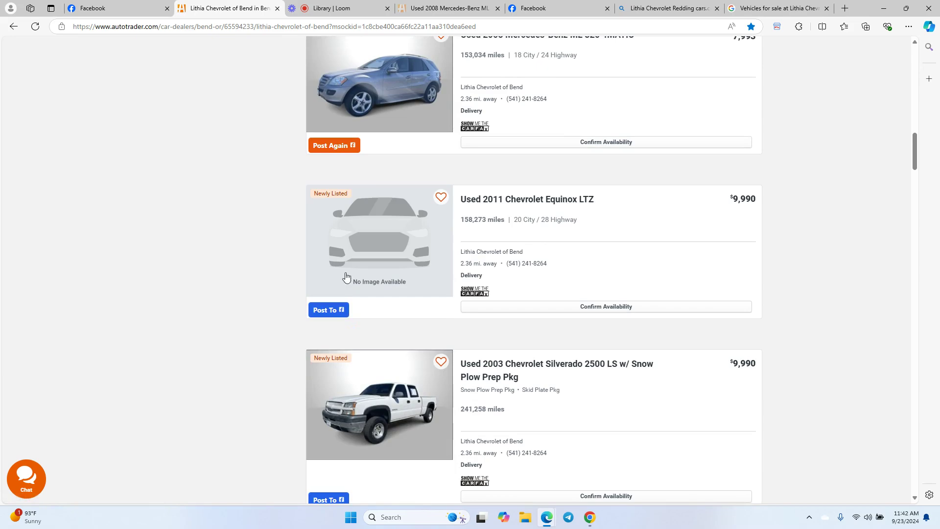
pyautogui.scroll(-4, 614, 353)
pyautogui.scroll(8, 613, 353)
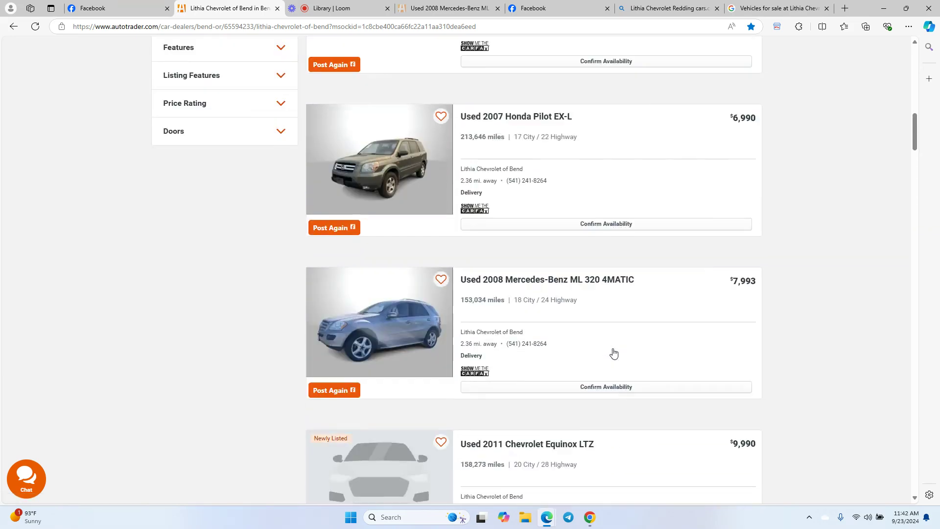
pyautogui.scroll(10, 614, 352)
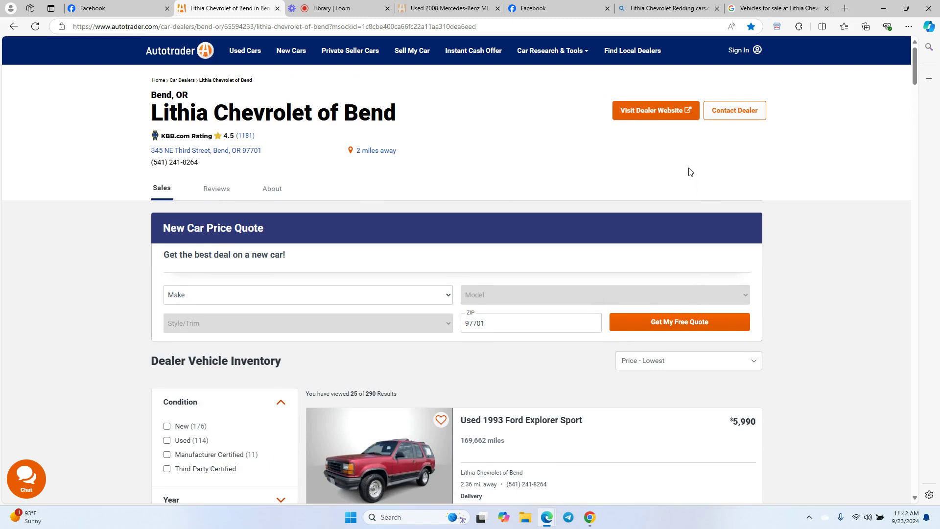
# - Open the NEED HELP? CLICK HERE! support page from the side panel and browse its videos and contact form
pyautogui.click(778, 27)
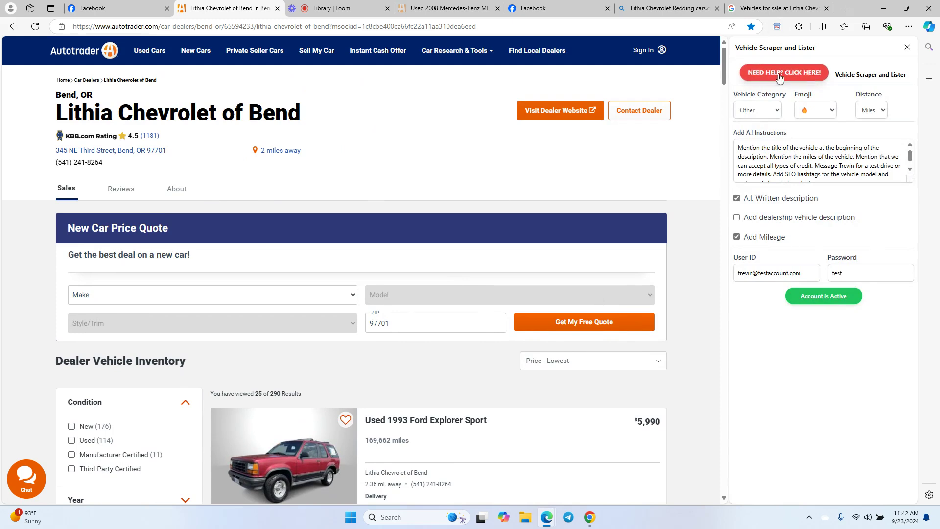
pyautogui.click(801, 77)
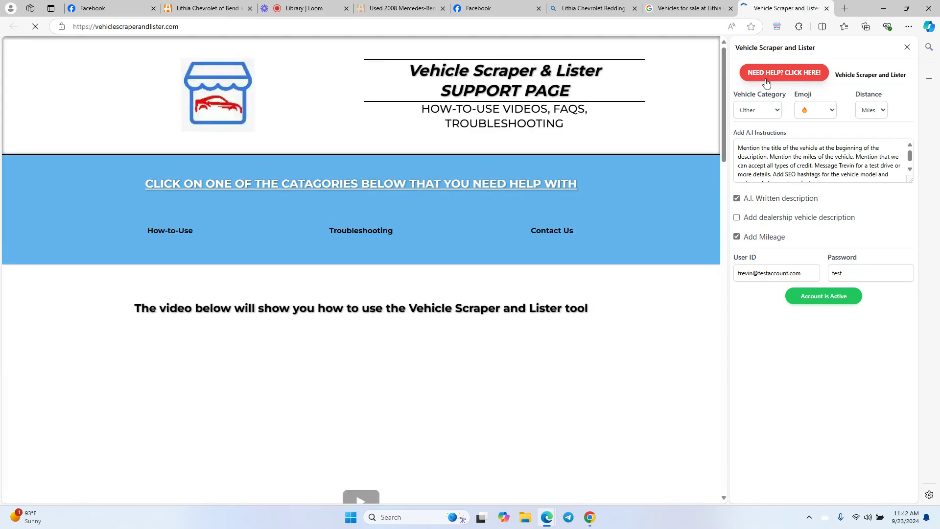
pyautogui.scroll(-5, 222, 233)
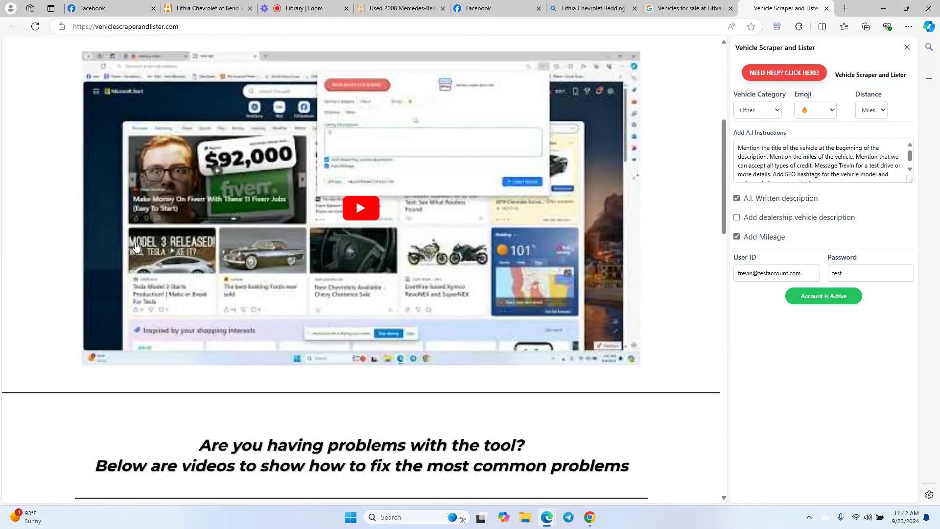
pyautogui.scroll(-15, 155, 288)
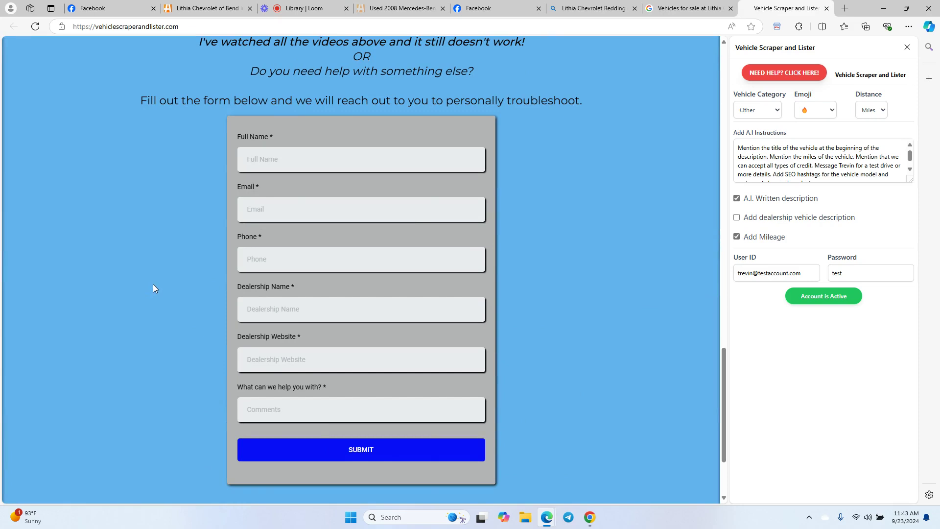
pyautogui.scroll(15, 153, 288)
pyautogui.scroll(4, 151, 288)
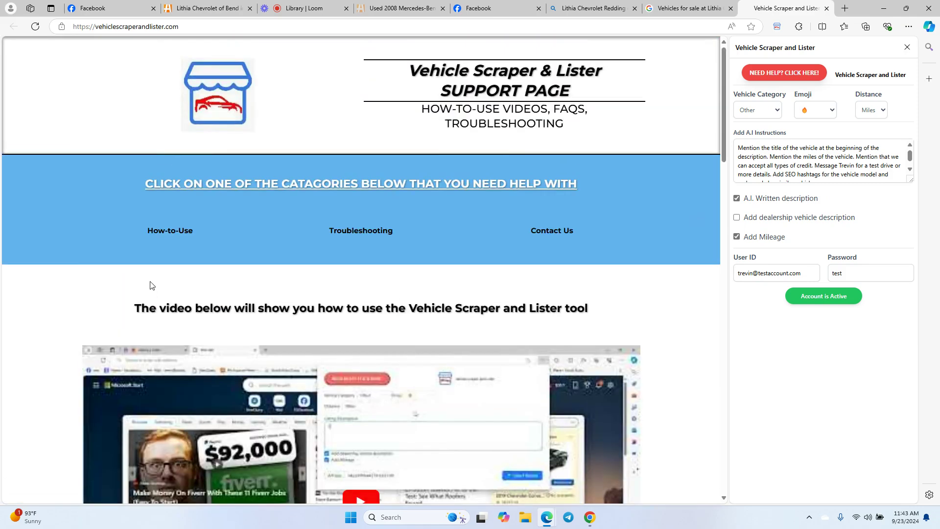